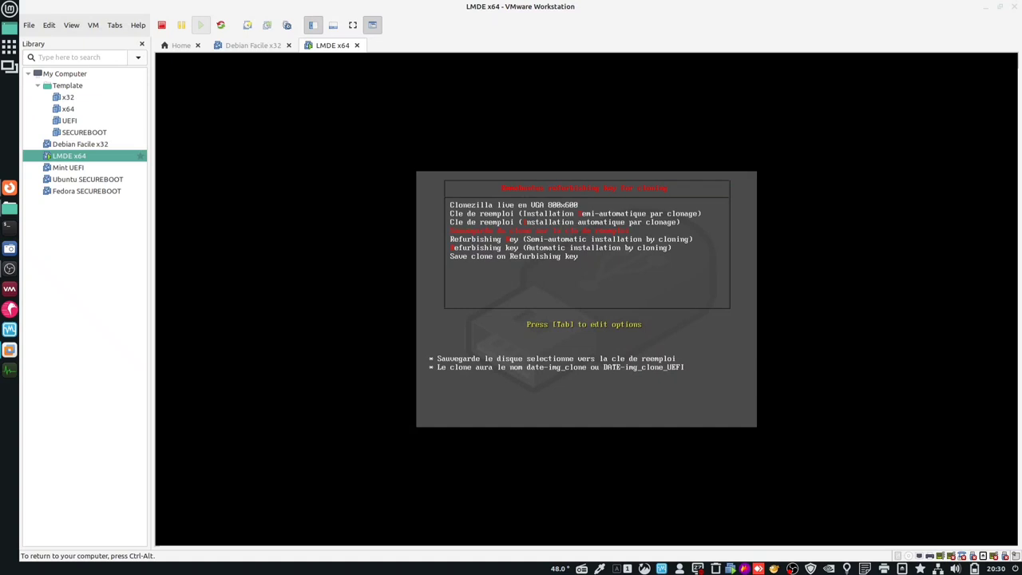
Step: Save the LMDE x64 disk as a clone on the refurbishing key, and shut down the machine with the Arrêt option
{"action": "key", "text": "Return"}
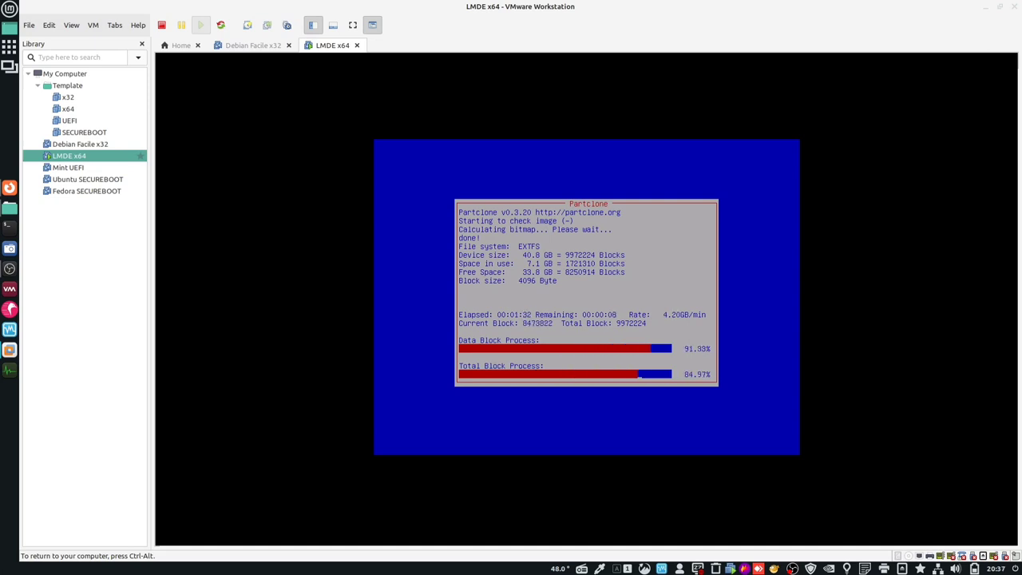
{"action": "key", "text": "Up"}
{"action": "key", "text": "Up"}
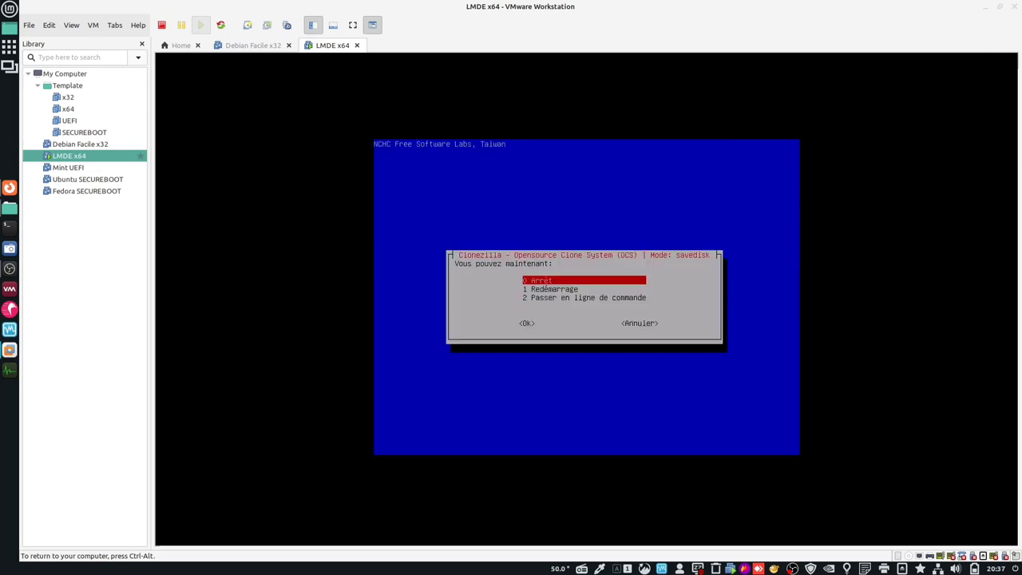
{"action": "key", "text": "Return"}
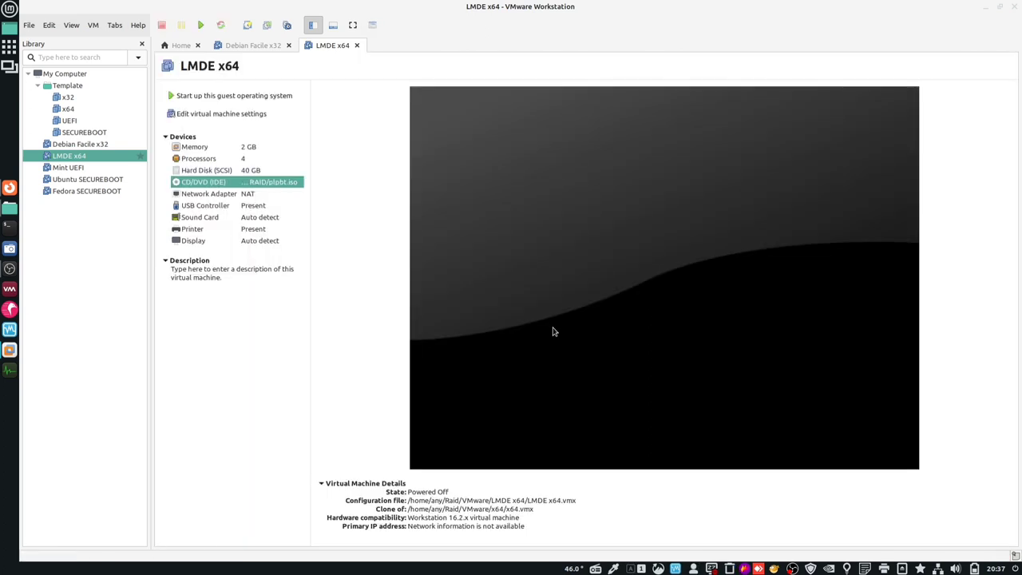
{"action": "mouse_move", "coordinate": [9, 210]}
{"action": "left_click", "coordinate": [76, 251]}
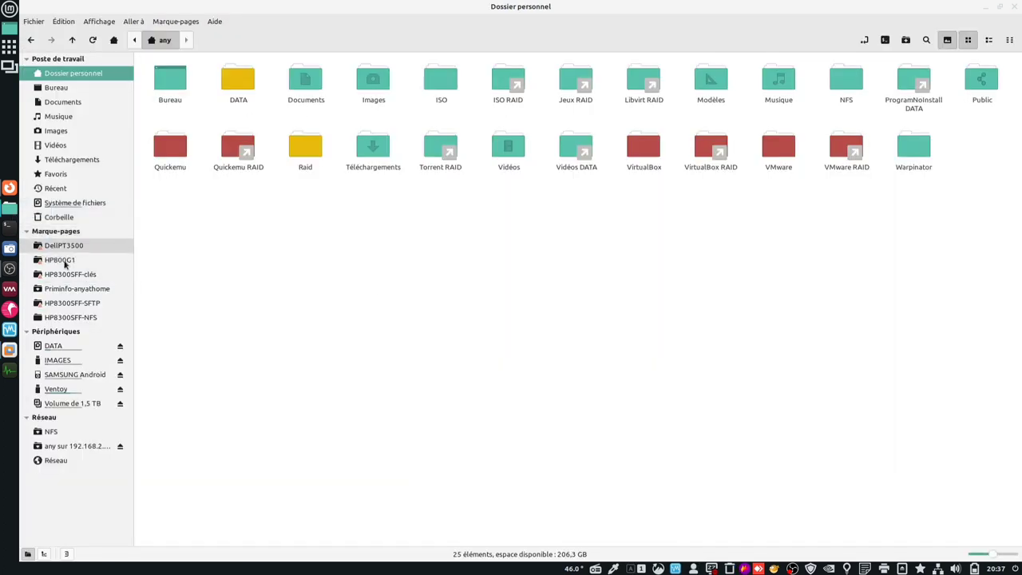
{"action": "left_click", "coordinate": [57, 361]}
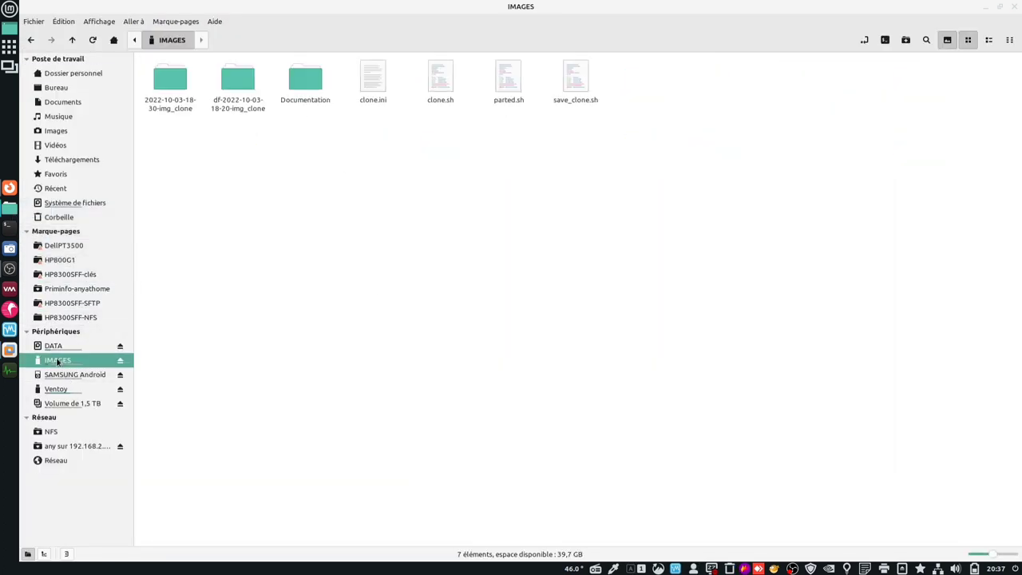
{"action": "left_click", "coordinate": [182, 112]}
{"action": "right_click", "coordinate": [183, 110]}
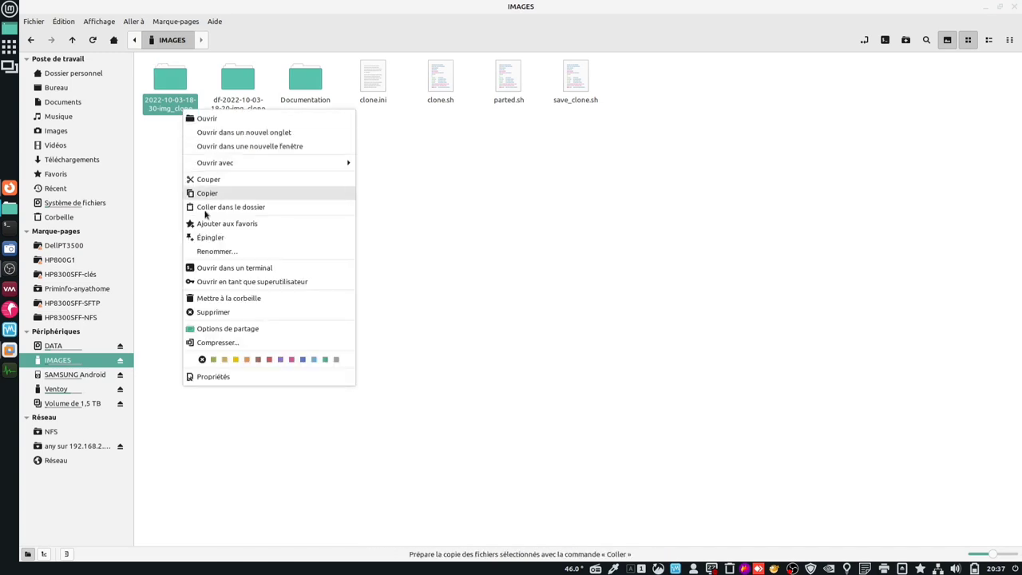
{"action": "left_click", "coordinate": [216, 252]}
{"action": "key", "text": "Home"}
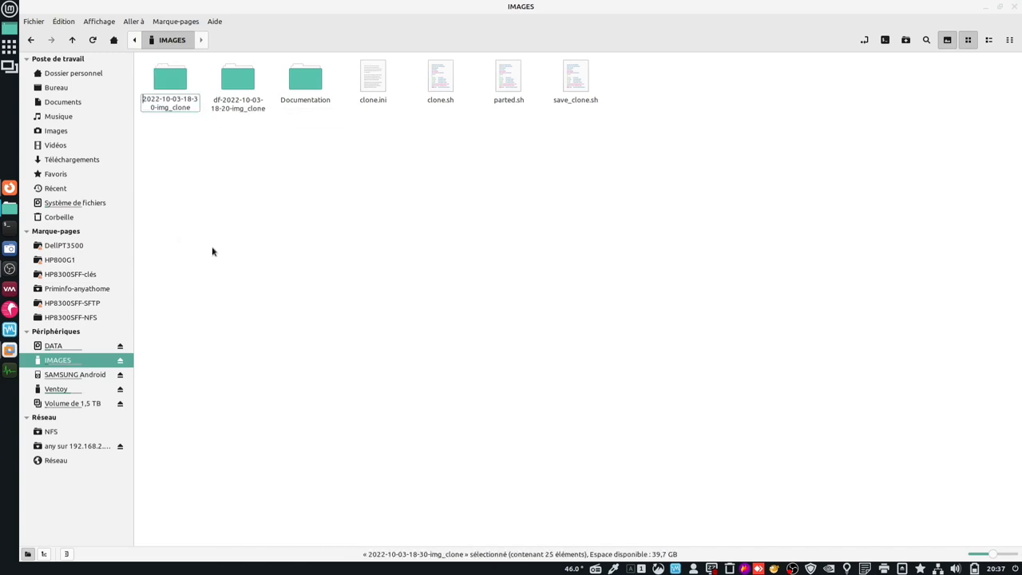
{"action": "type", "text": "lmde-"}
{"action": "key", "text": "Return"}
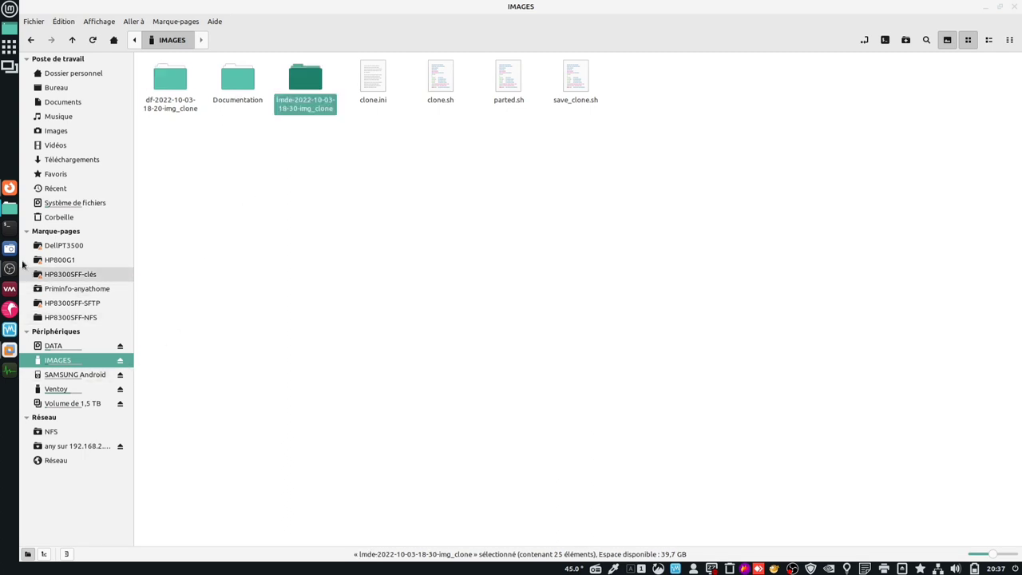
Step: Return the file manager to the home folder, switch to VMware Workstation and power on the Mint UEFI machine to firmware
{"action": "left_click", "coordinate": [72, 73]}
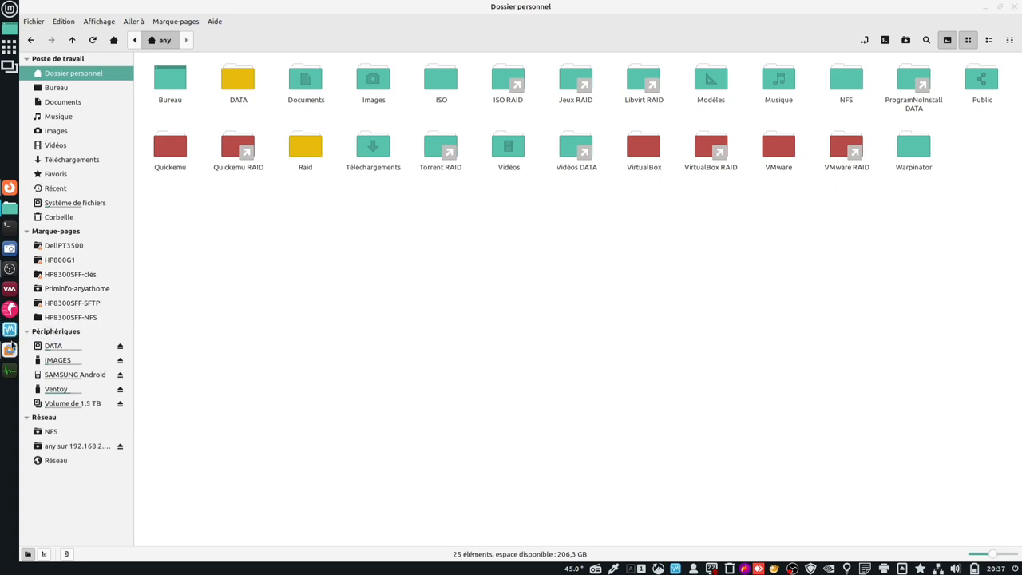
{"action": "left_click", "coordinate": [10, 333]}
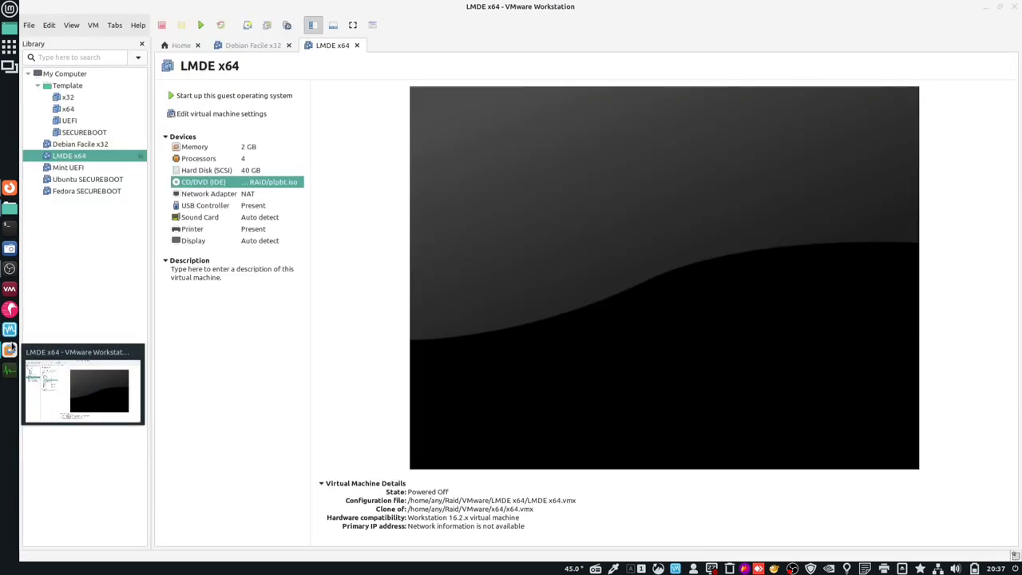
{"action": "left_click", "coordinate": [73, 169]}
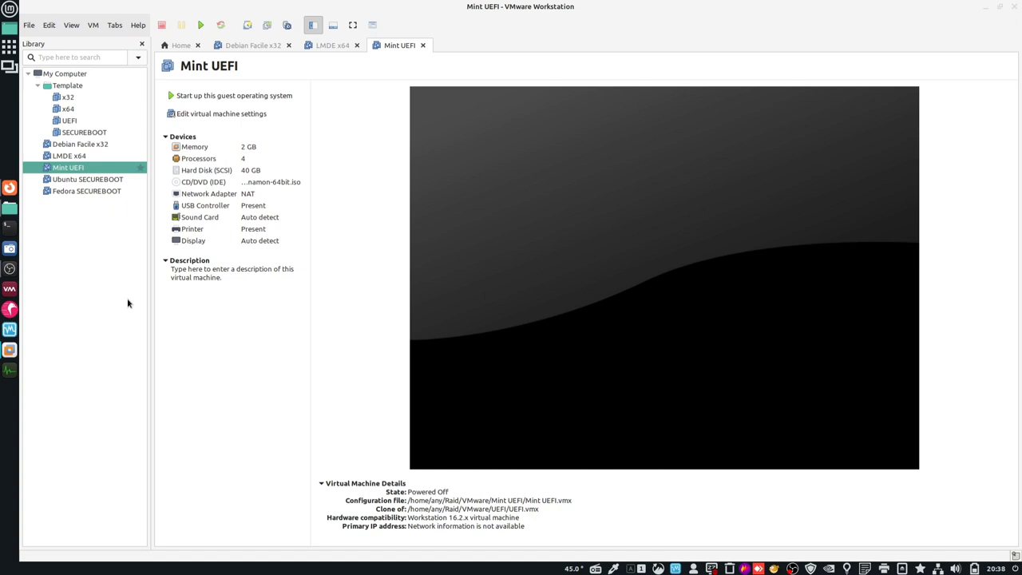
{"action": "left_click", "coordinate": [91, 28]}
{"action": "mouse_move", "coordinate": [105, 46]}
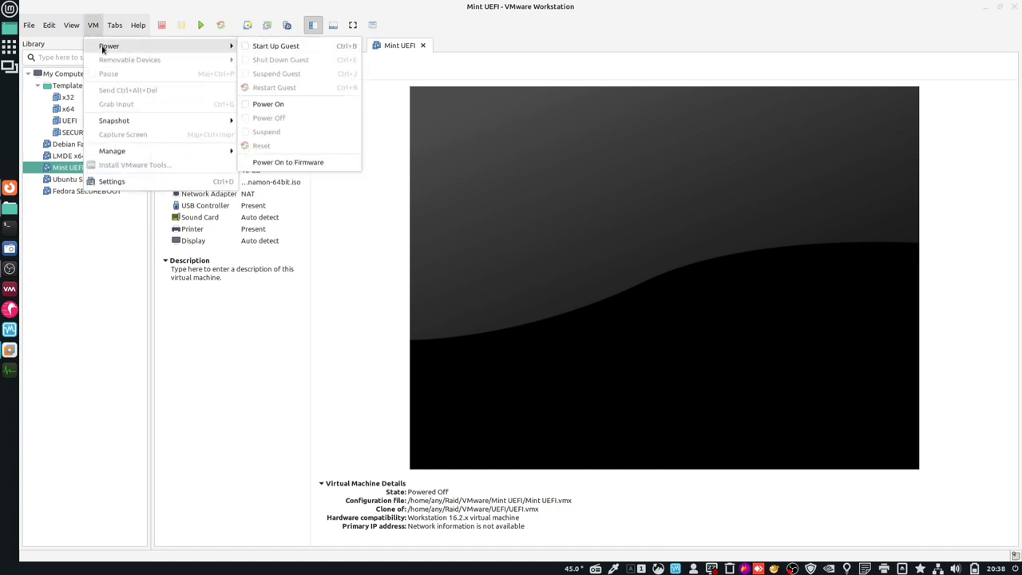
{"action": "left_click", "coordinate": [320, 164]}
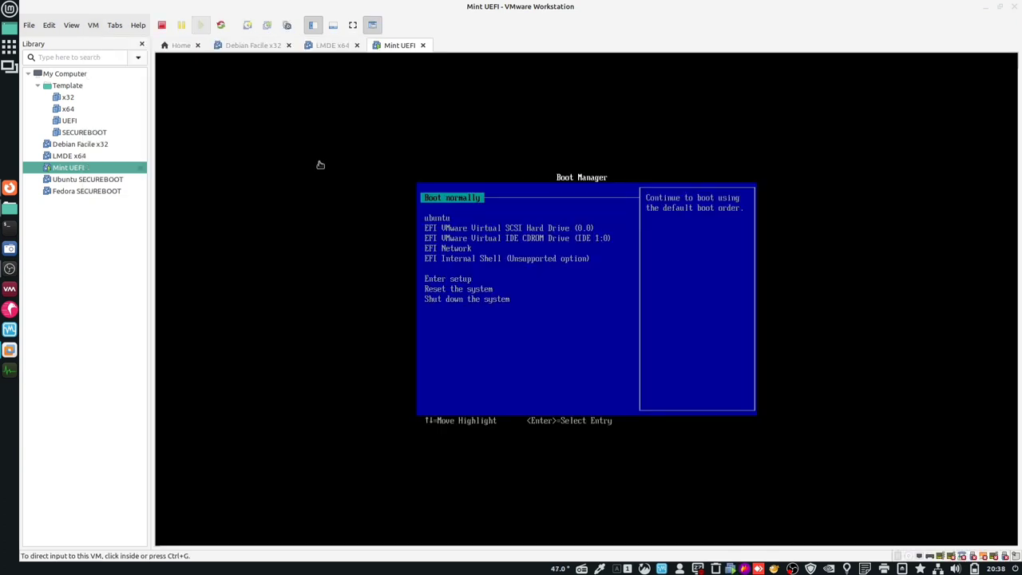
Step: Connect the Alcor Micro Mass Storage USB key to the Mint UEFI machine, disconnecting it from the host
{"action": "left_click", "coordinate": [93, 25]}
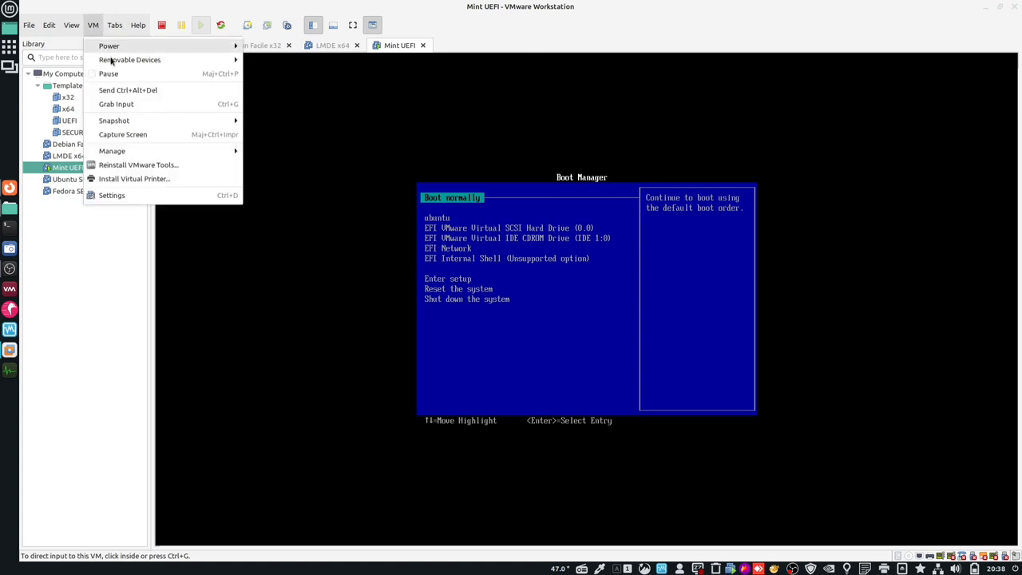
{"action": "mouse_move", "coordinate": [116, 64]}
{"action": "mouse_move", "coordinate": [350, 161]}
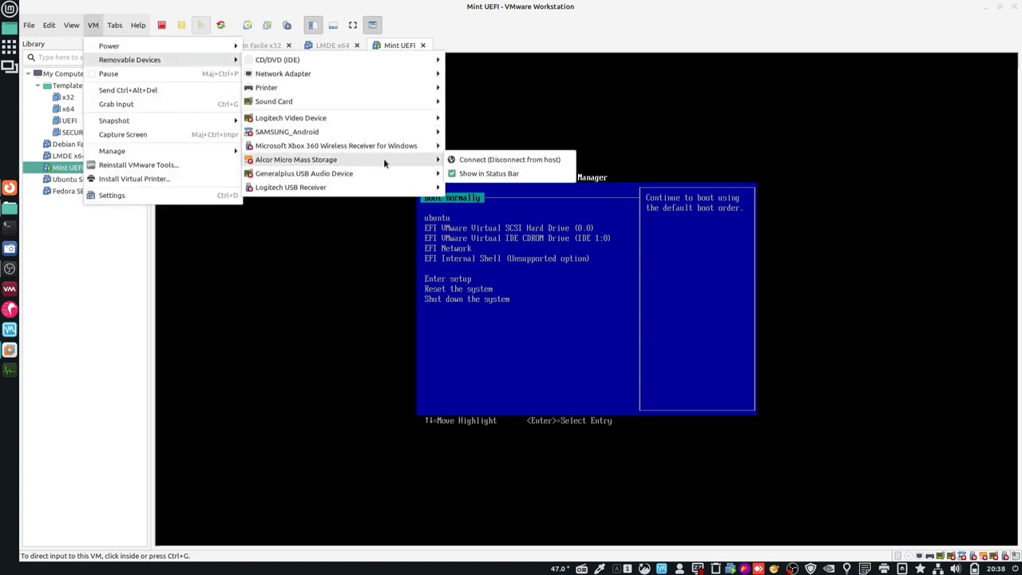
{"action": "left_click", "coordinate": [463, 160]}
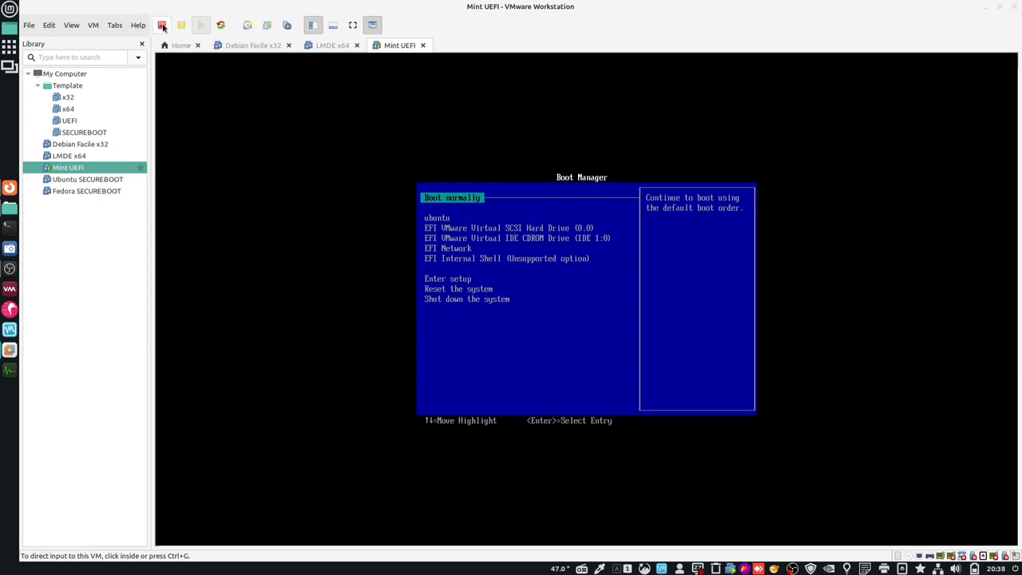
Step: Power off the Mint UEFI machine and power it on to firmware again with the USB key attached
{"action": "left_click", "coordinate": [162, 25]}
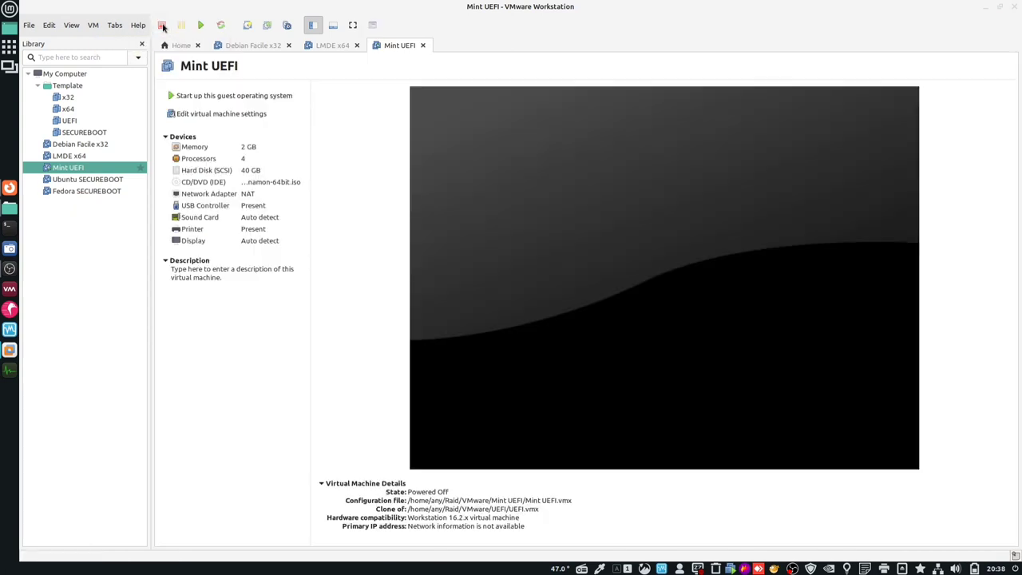
{"action": "left_click", "coordinate": [93, 25]}
{"action": "mouse_move", "coordinate": [106, 49]}
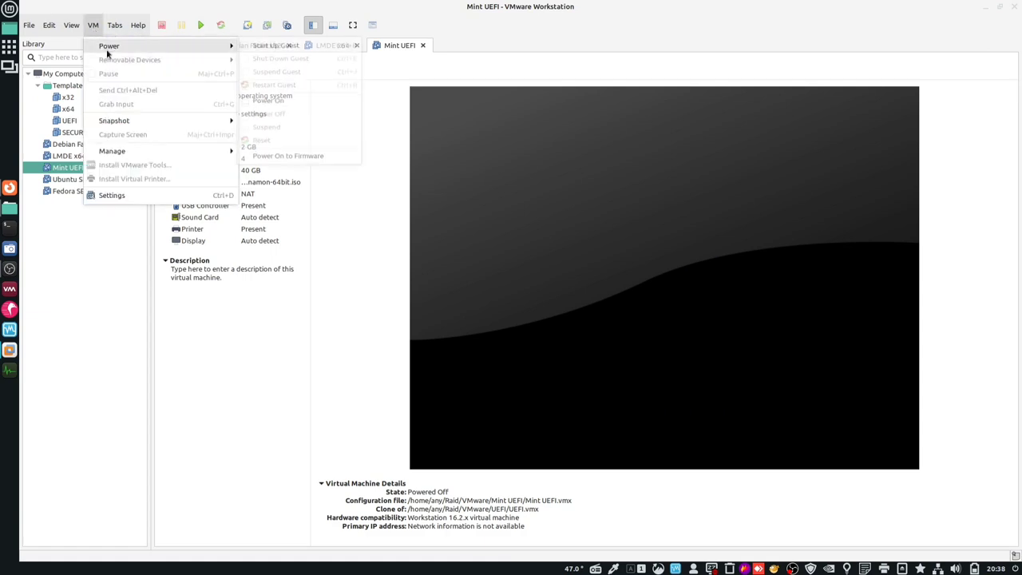
{"action": "left_click", "coordinate": [337, 161]}
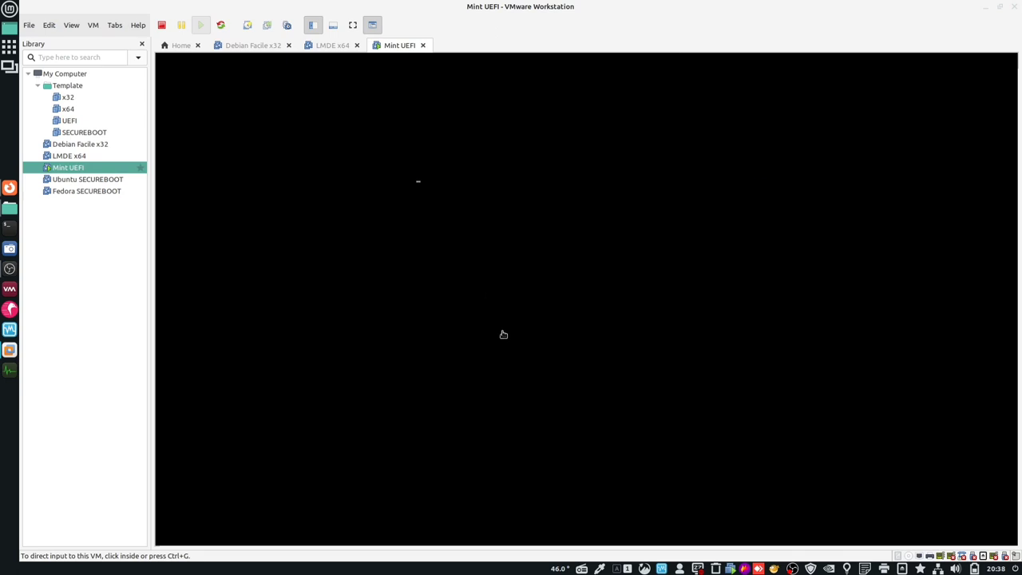
Step: Show the Mint UEFI machine in full screen and boot it from EFI USB Device in the Boot Manager
{"action": "key", "text": "ctrl+alt+Return"}
{"action": "key", "text": "Down"}
{"action": "key", "text": "Down"}
{"action": "key", "text": "Down"}
{"action": "key", "text": "Down"}
{"action": "key", "text": "Down"}
{"action": "key", "text": "Down"}
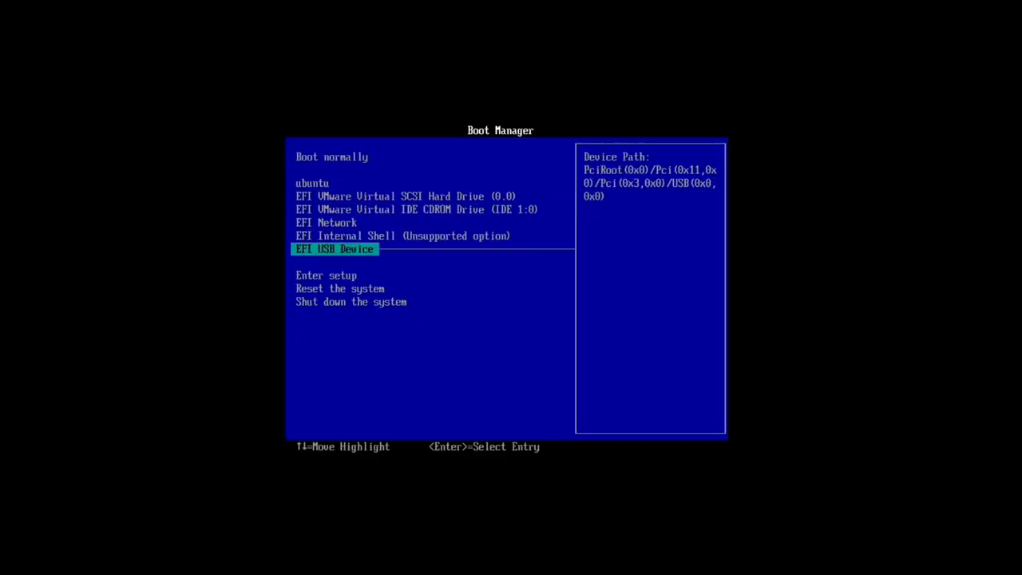
{"action": "key", "text": "Return"}
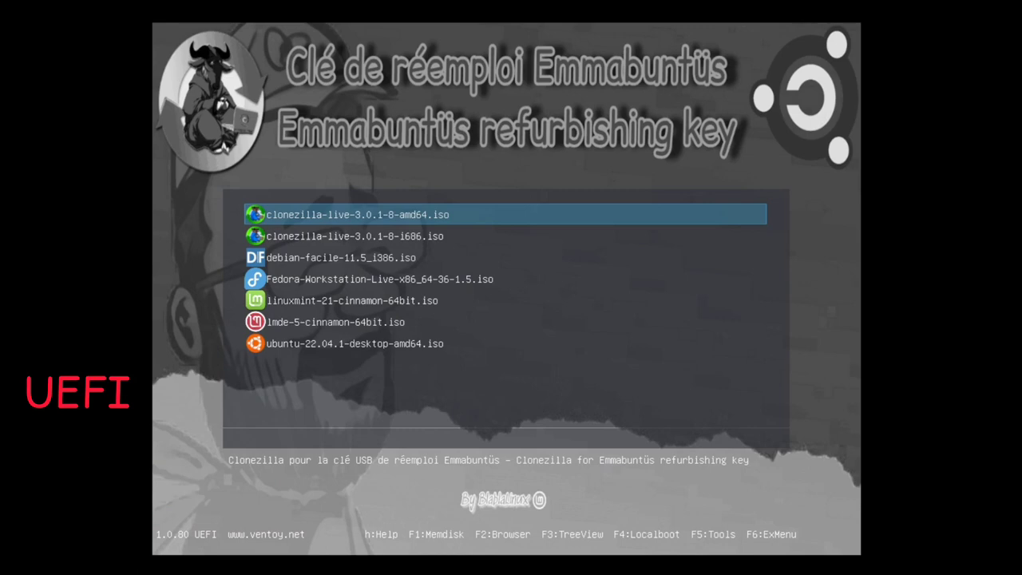
Step: Boot clonezilla-live-3.0.1-8-amd64.iso in normal mode and start "Sauvegarde du clone sur la clé de réemploi"
{"action": "key", "text": "Return"}
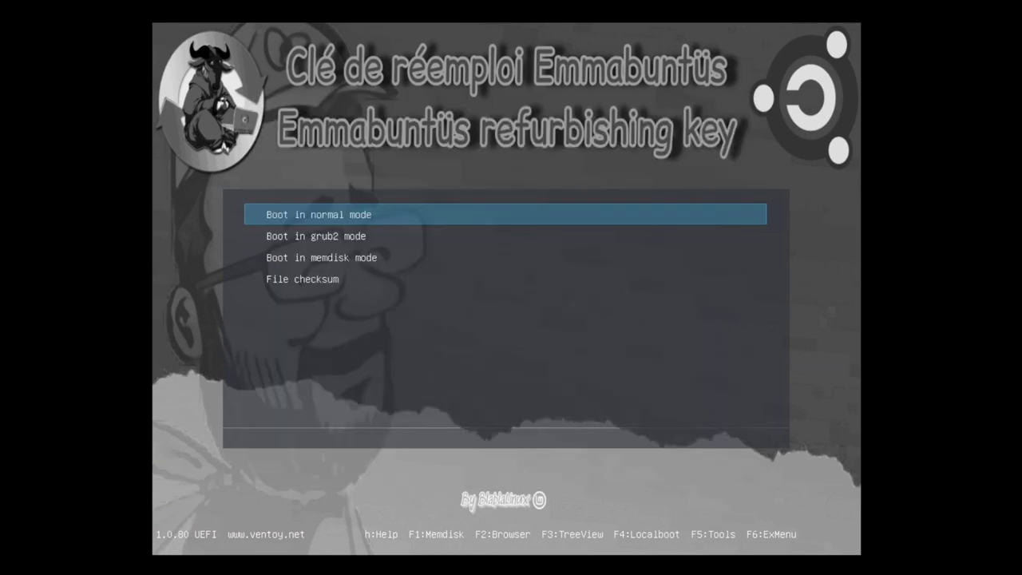
{"action": "key", "text": "Return"}
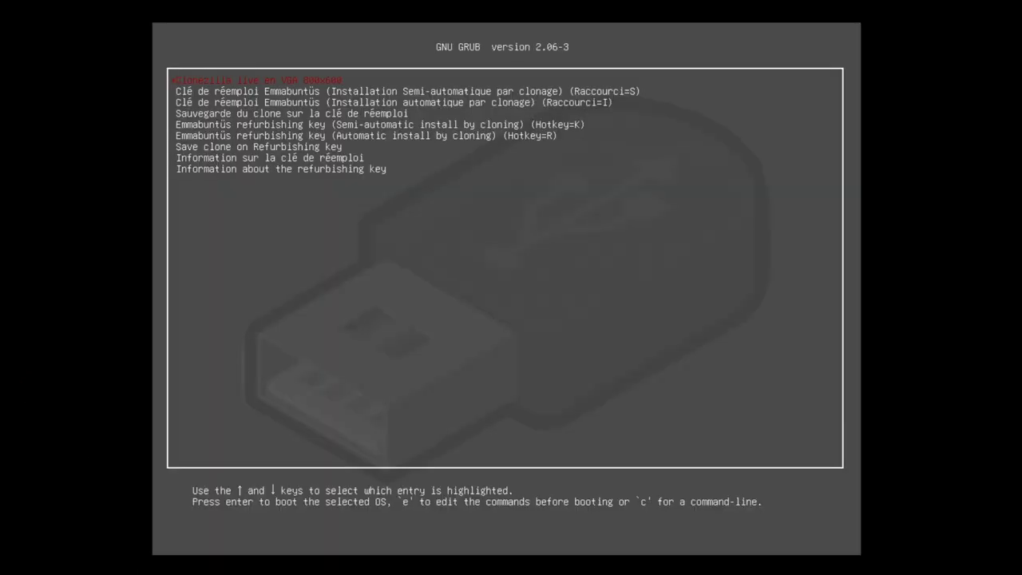
{"action": "key", "text": "Down"}
{"action": "key", "text": "Down"}
{"action": "key", "text": "Down"}
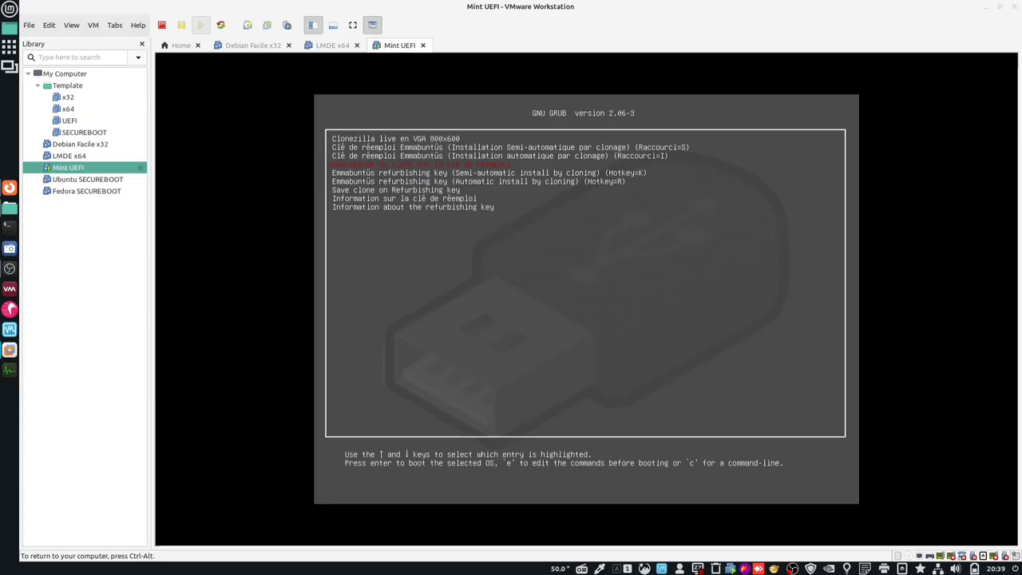
{"action": "key", "text": "Return"}
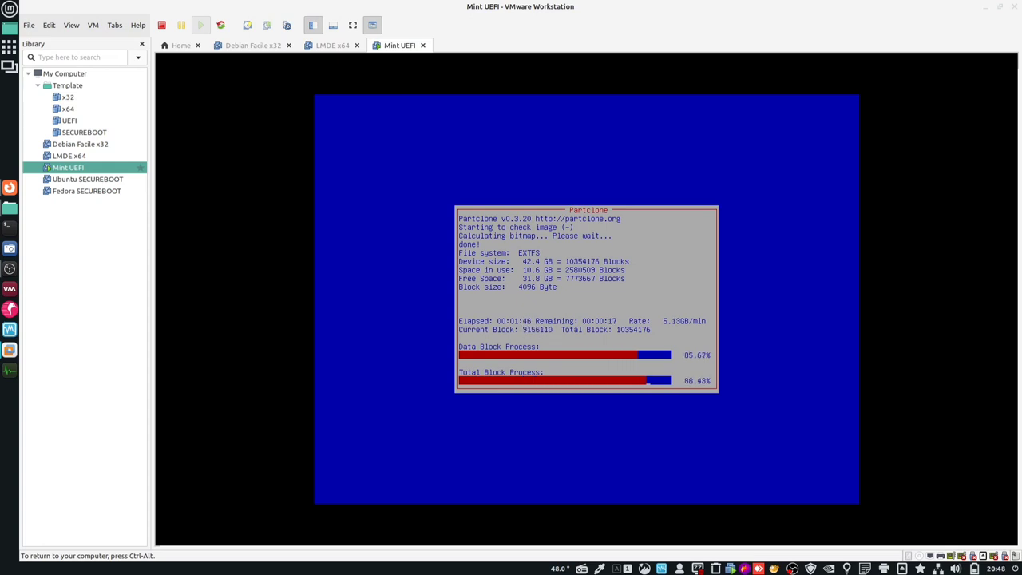
Step: Shut down the Mint UEFI machine with Clonezilla's Arrêt option and release input back to the host
{"action": "key", "text": "Up"}
{"action": "key", "text": "Up"}
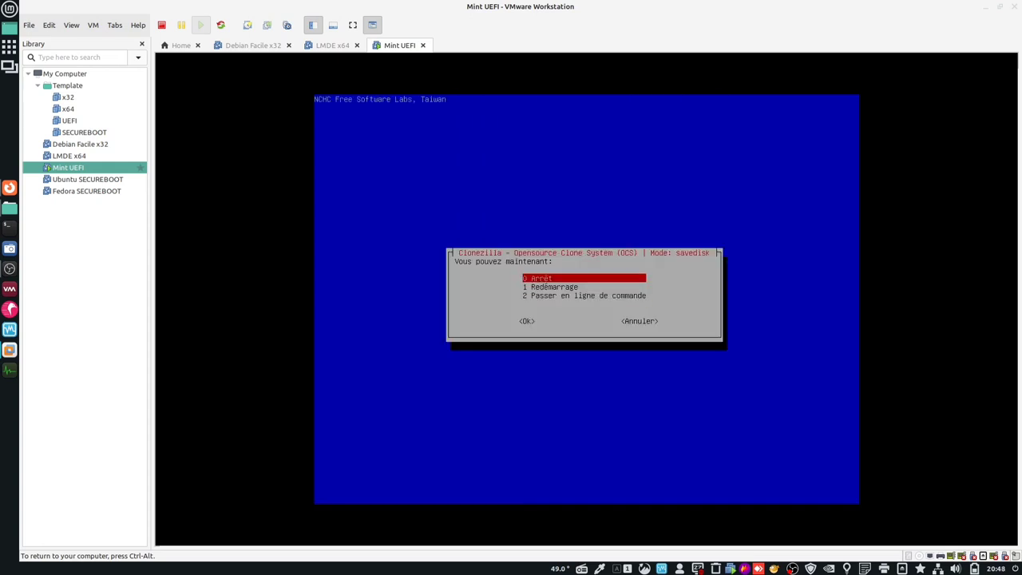
{"action": "key", "text": "Return"}
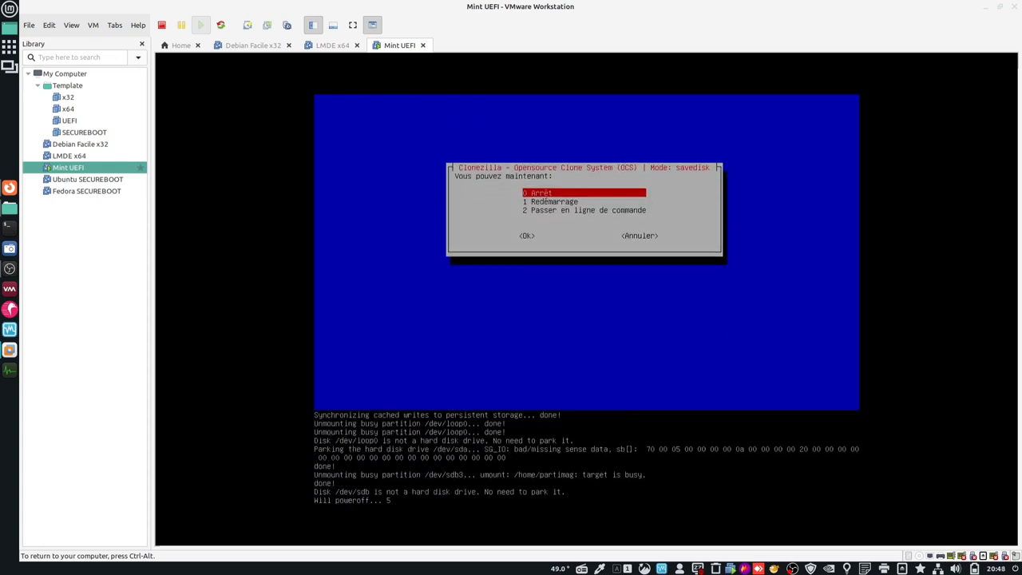
{"action": "key", "text": "ctrl+alt"}
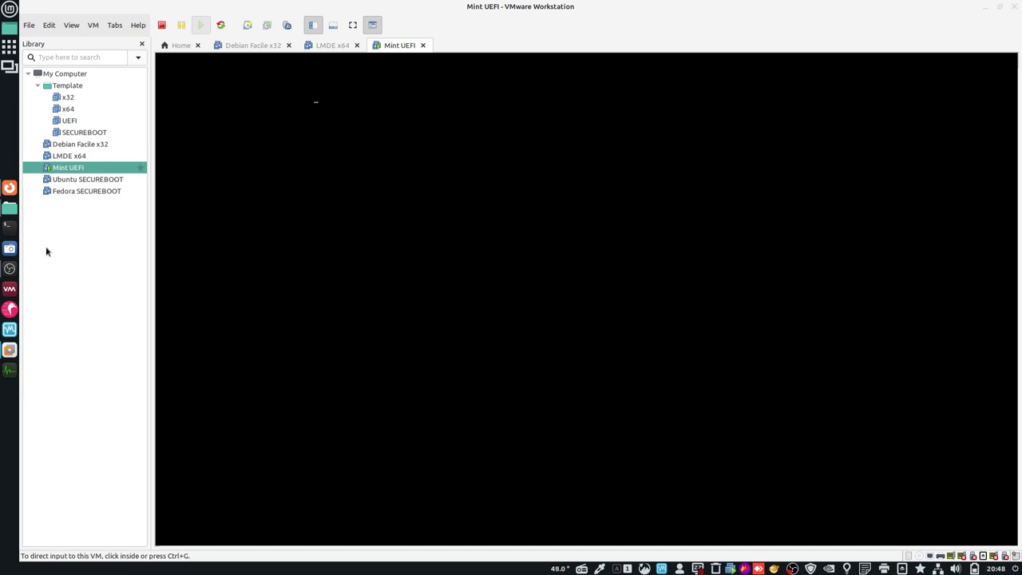
Step: Switch to the file manager, open the IMAGES partition and compare the names of the legacy clone folders with the UEFI one
{"action": "mouse_move", "coordinate": [10, 210]}
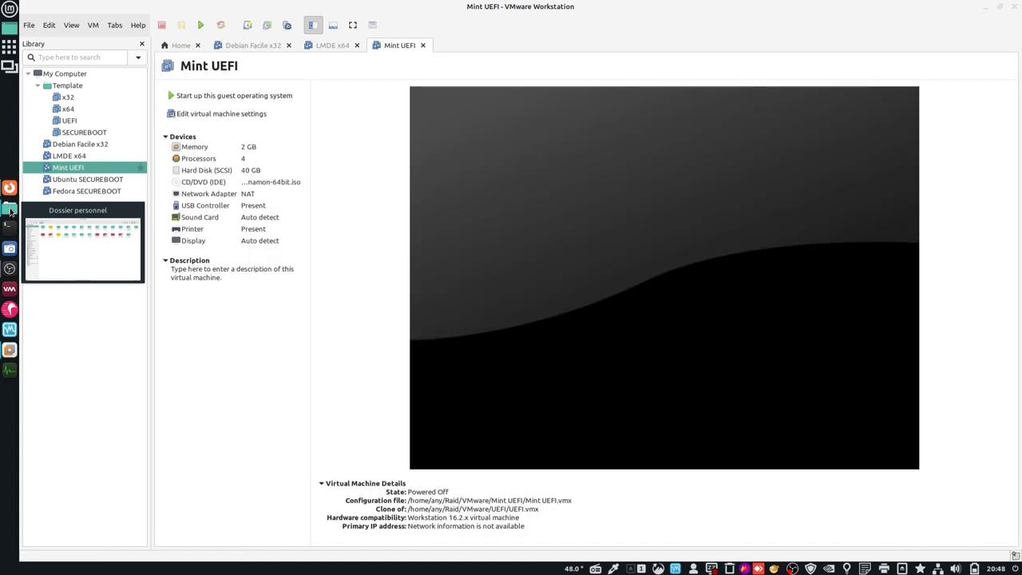
{"action": "left_click", "coordinate": [9, 210]}
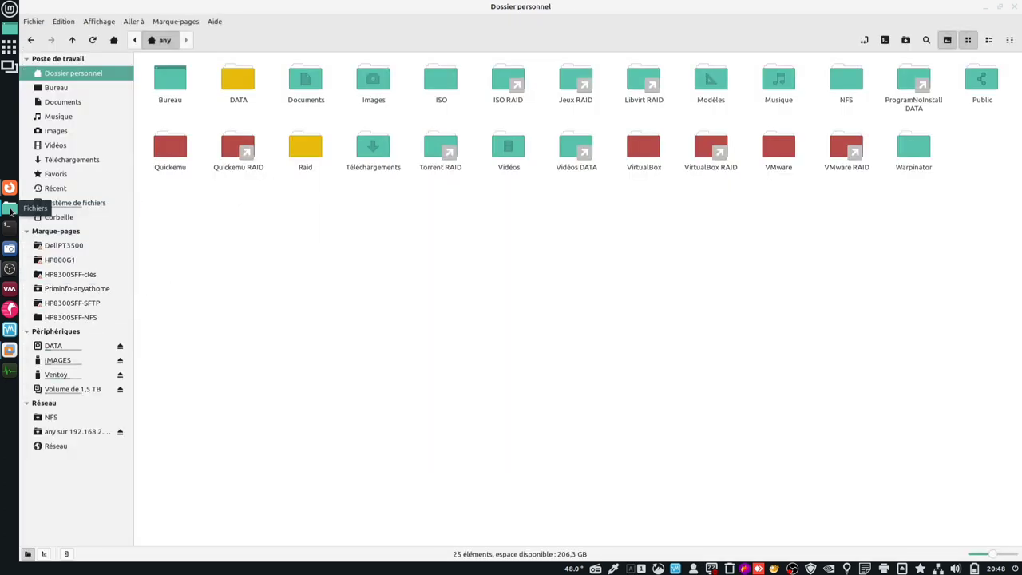
{"action": "left_click", "coordinate": [57, 360]}
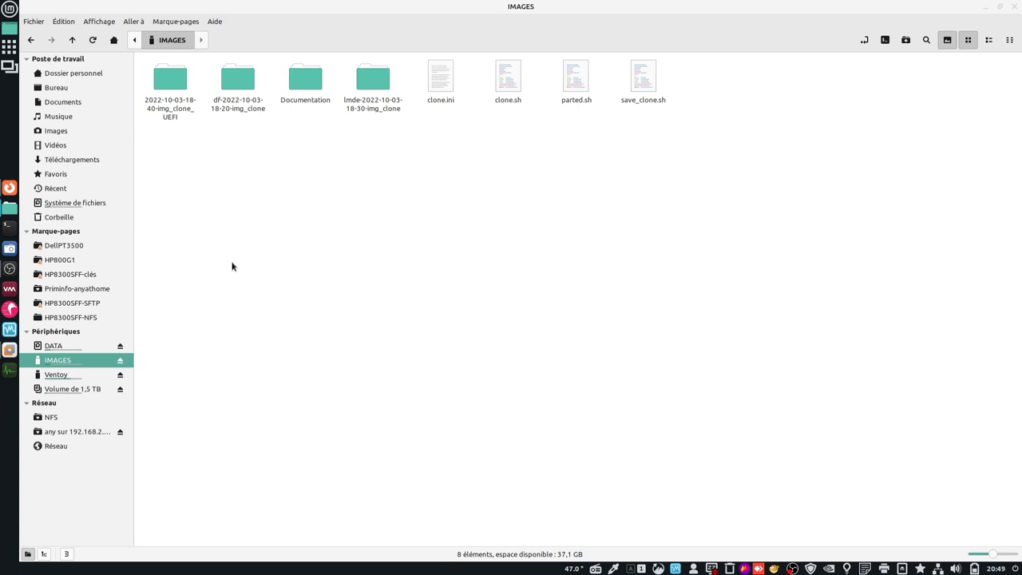
{"action": "left_click", "coordinate": [361, 112]}
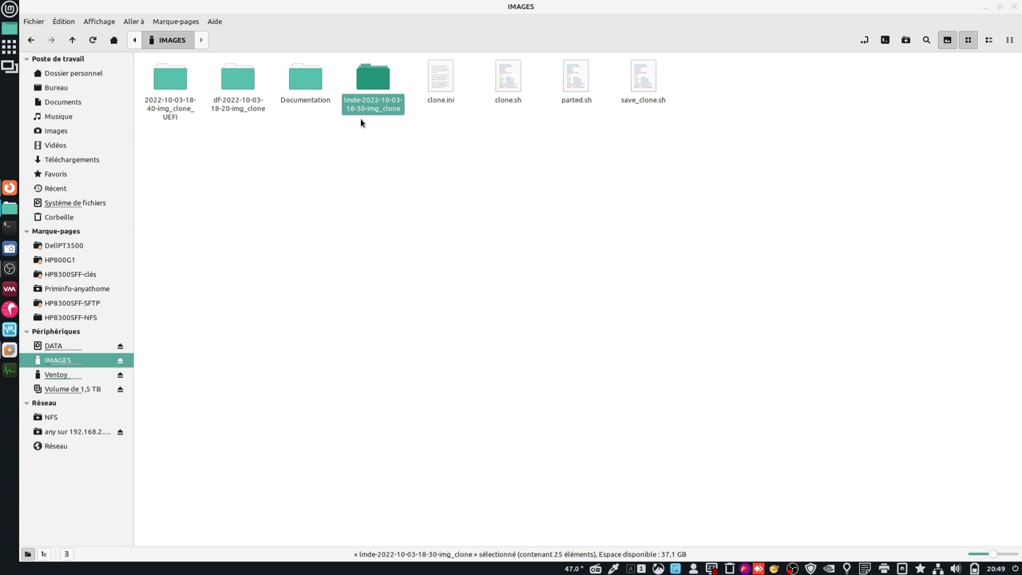
{"action": "left_click", "coordinate": [242, 103], "text": "ctrl"}
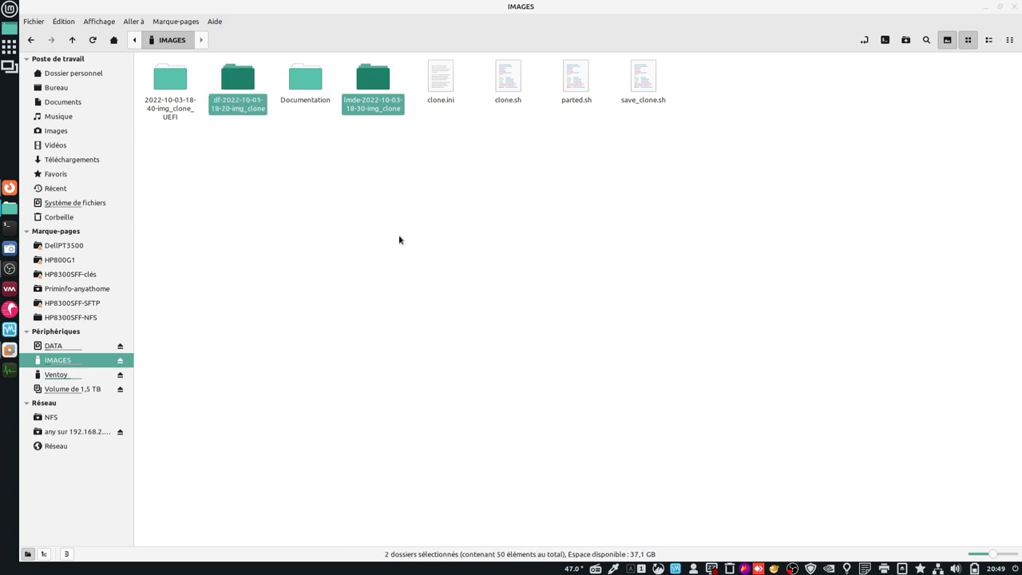
{"action": "left_click", "coordinate": [167, 116]}
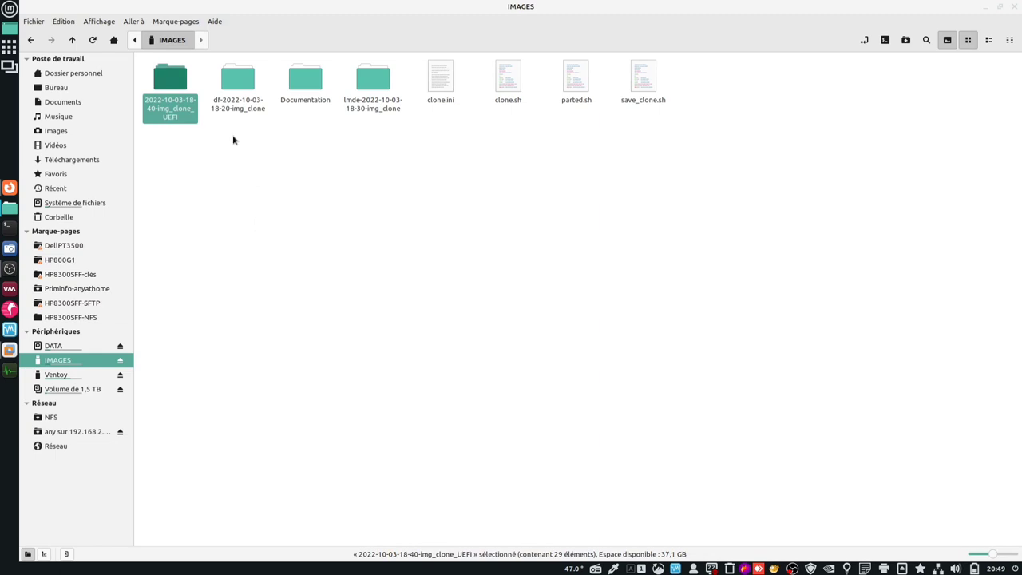
{"action": "left_click", "coordinate": [230, 108]}
{"action": "right_click", "coordinate": [227, 112]}
{"action": "left_click", "coordinate": [266, 250]}
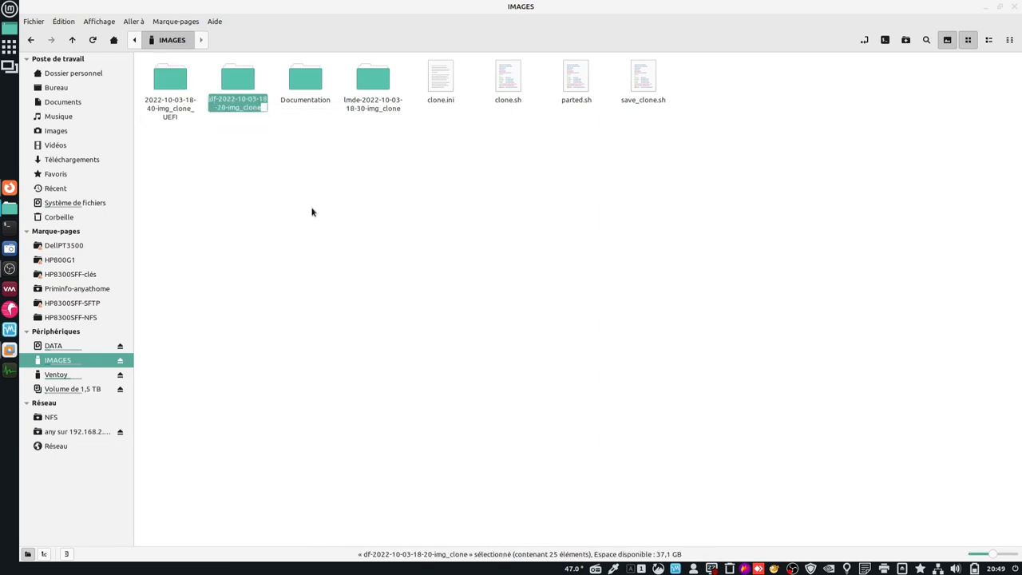
{"action": "key", "text": "Home"}
{"action": "key", "text": "Right"}
{"action": "key", "text": "Right"}
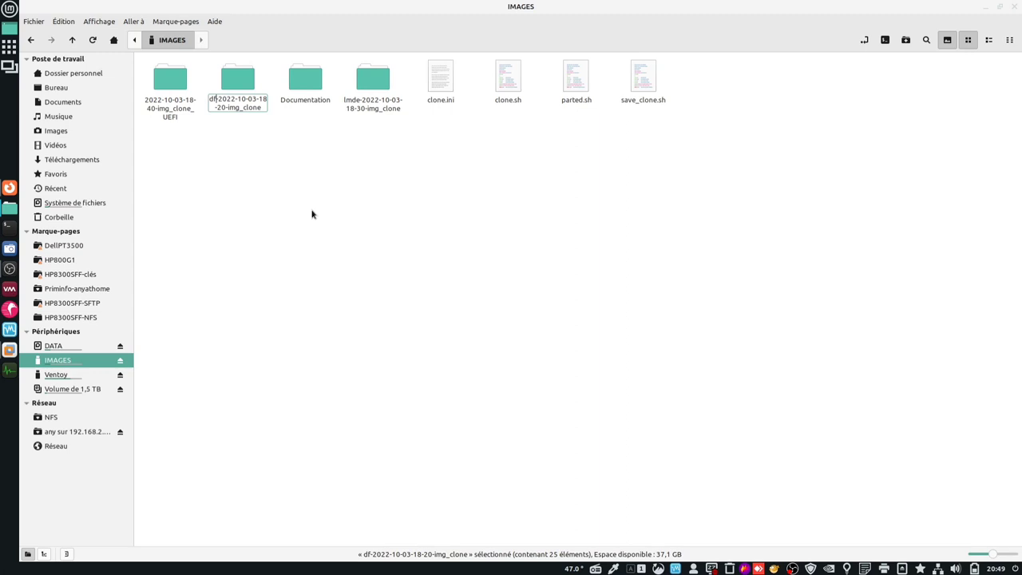
{"action": "type", "text": "32bits"}
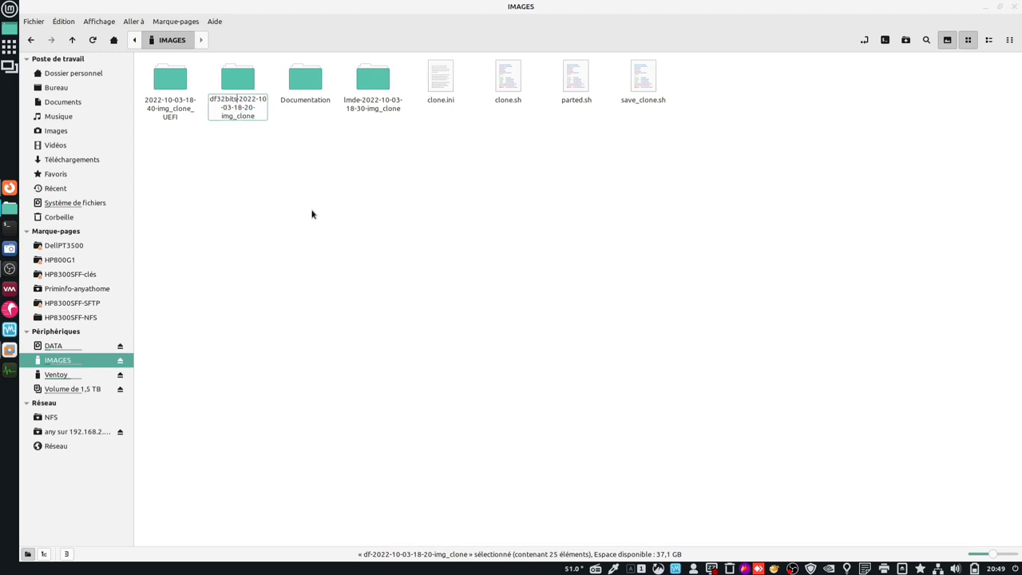
{"action": "key", "text": "Return"}
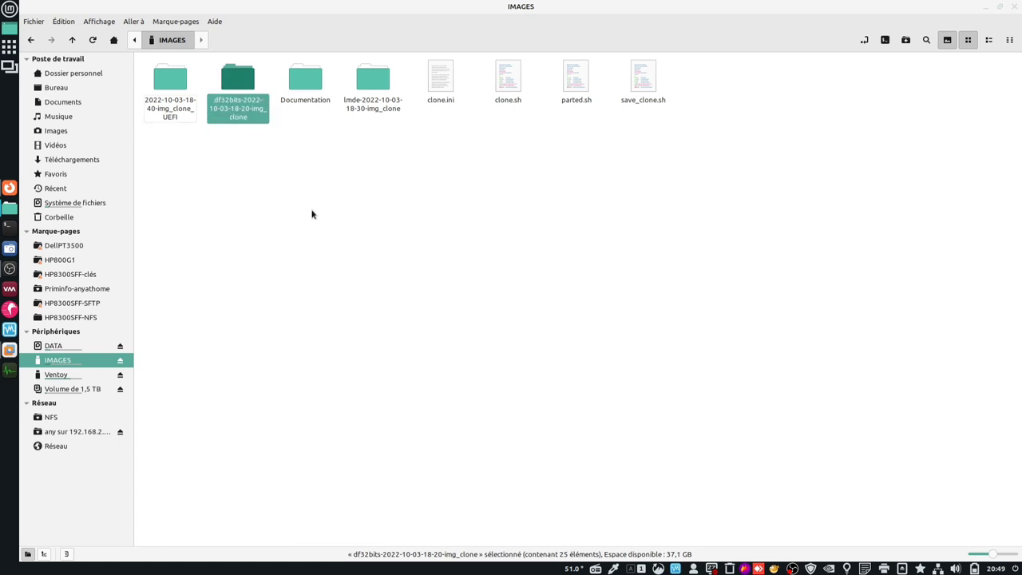
{"action": "right_click", "coordinate": [376, 110]}
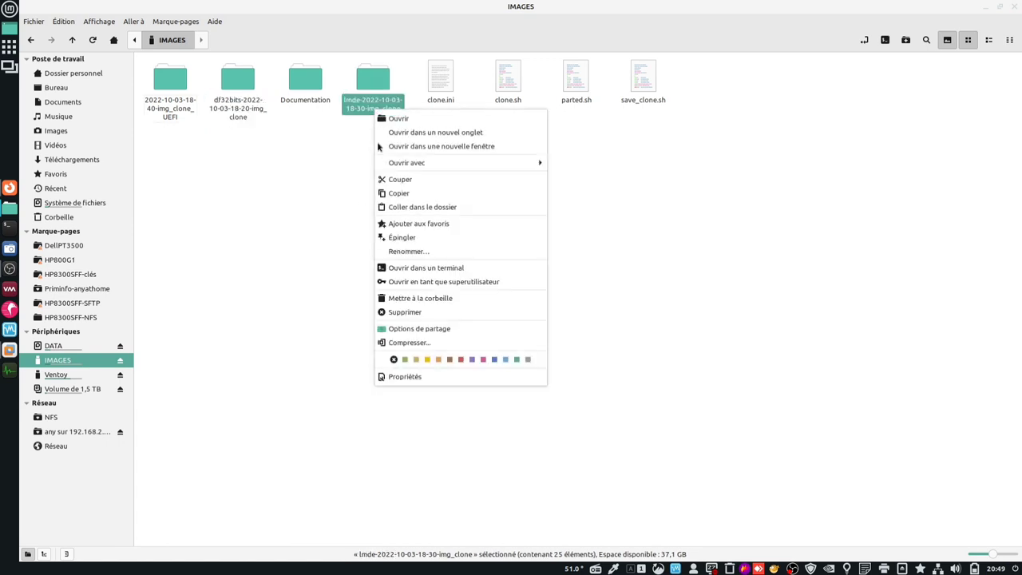
{"action": "left_click", "coordinate": [407, 250]}
{"action": "key", "text": "Home"}
{"action": "key", "text": "Right"}
{"action": "key", "text": "Right"}
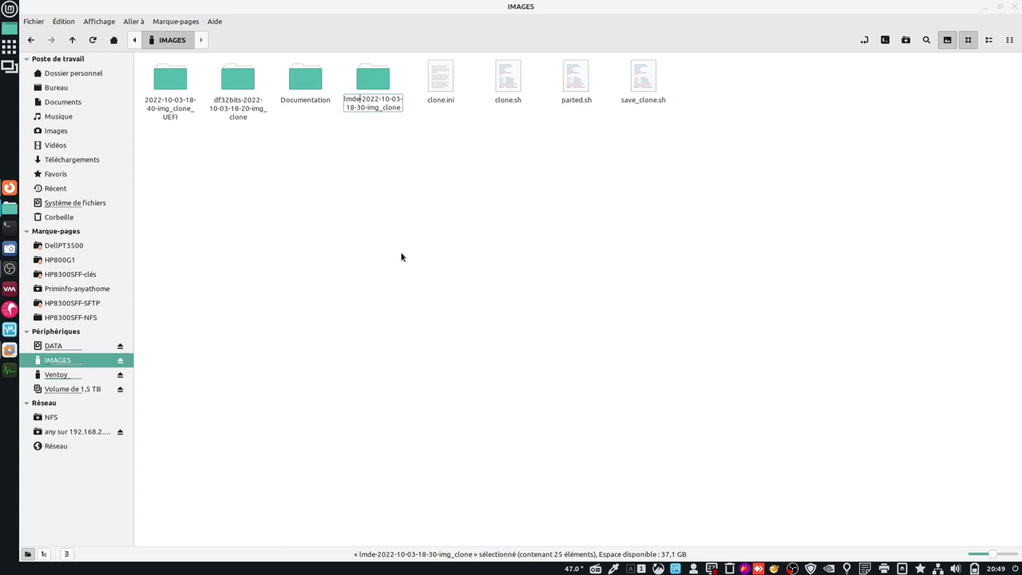
{"action": "type", "text": "64bits"}
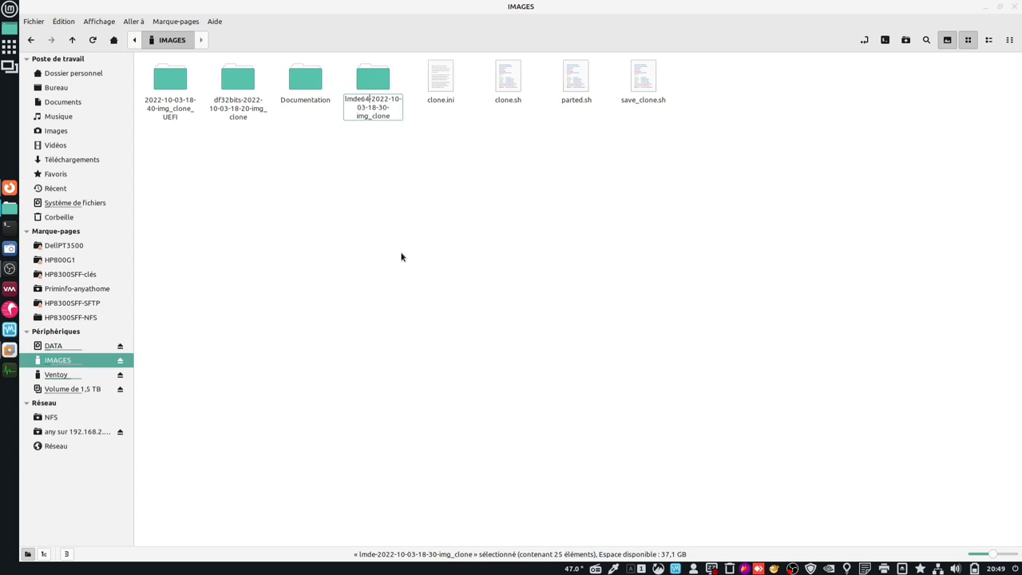
{"action": "key", "text": "Return"}
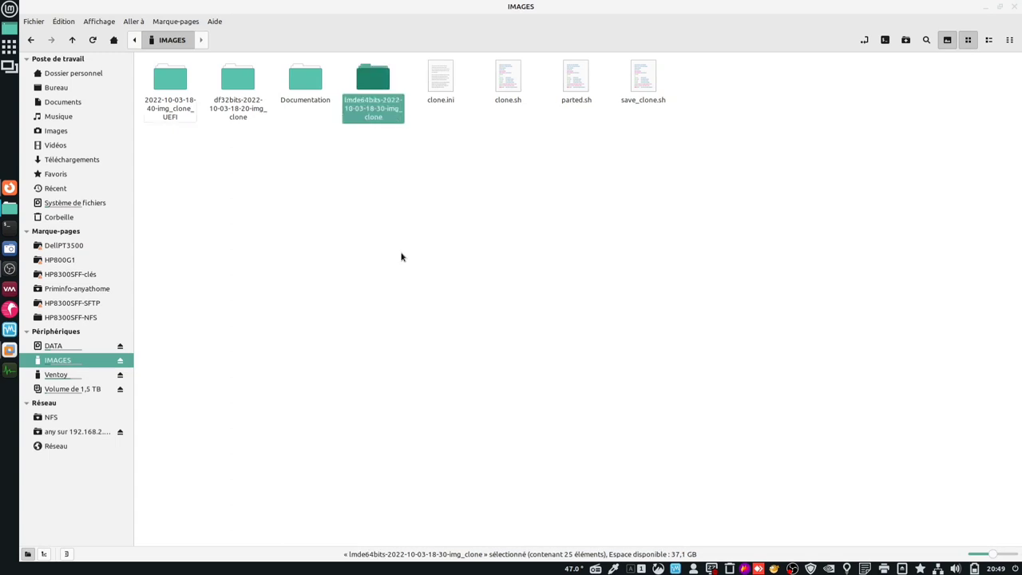
{"action": "left_click", "coordinate": [171, 120]}
{"action": "right_click", "coordinate": [171, 120]}
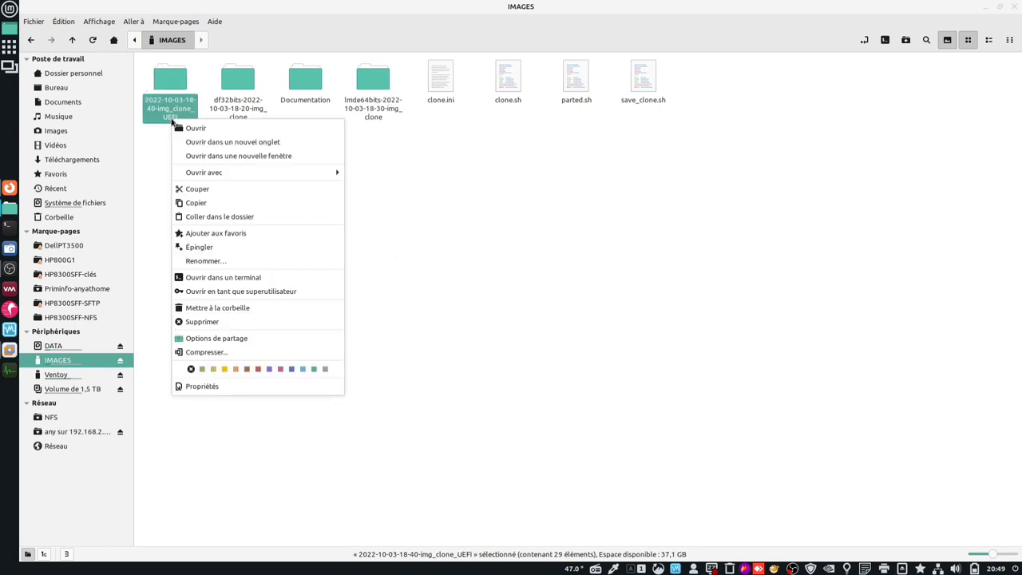
{"action": "left_click", "coordinate": [215, 261]}
{"action": "key", "text": "Home"}
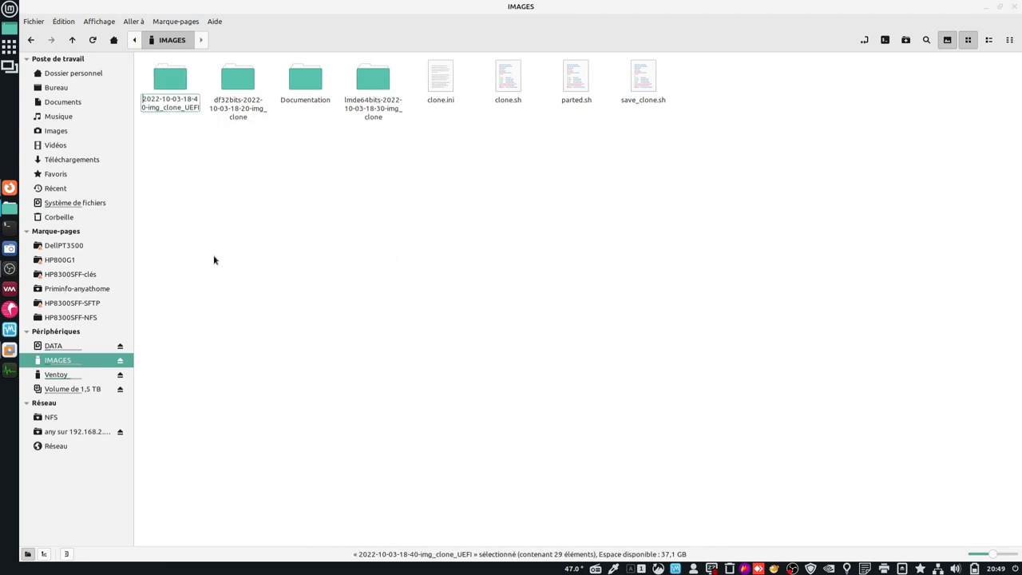
{"action": "type", "text": "mint"}
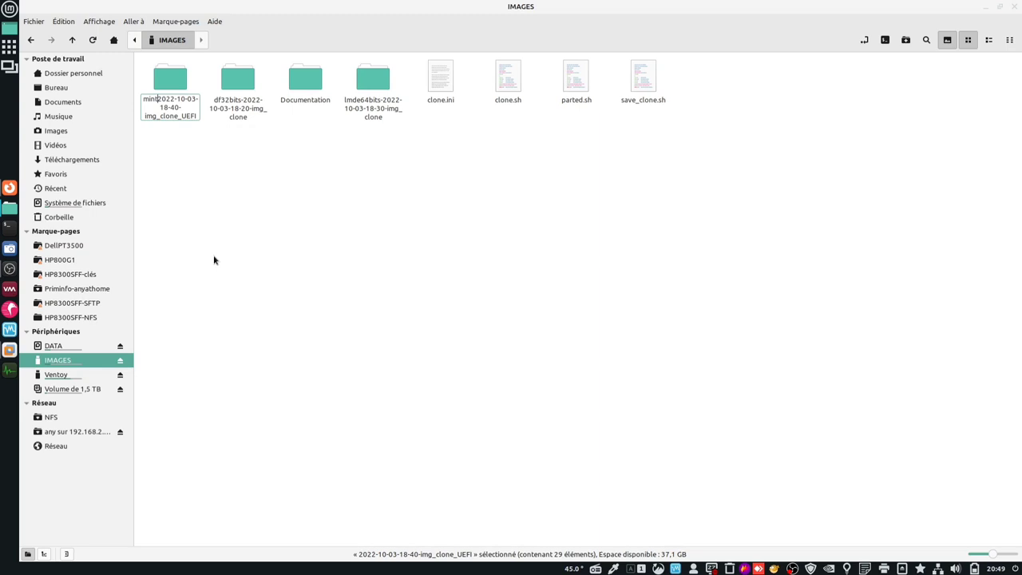
{"action": "type", "text": "-"}
{"action": "key", "text": "Return"}
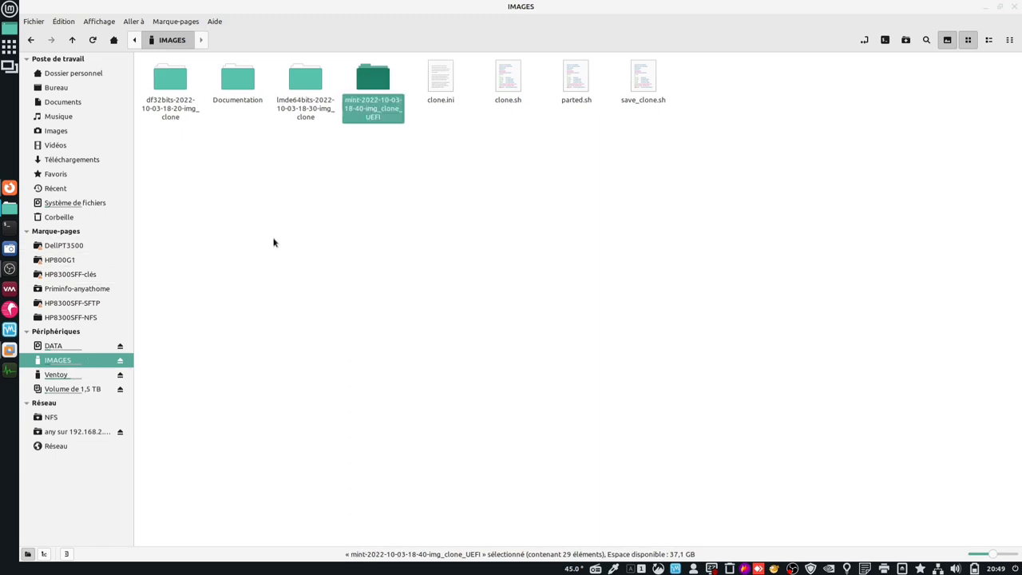
{"action": "left_click", "coordinate": [273, 242]}
{"action": "left_click", "coordinate": [107, 74]}
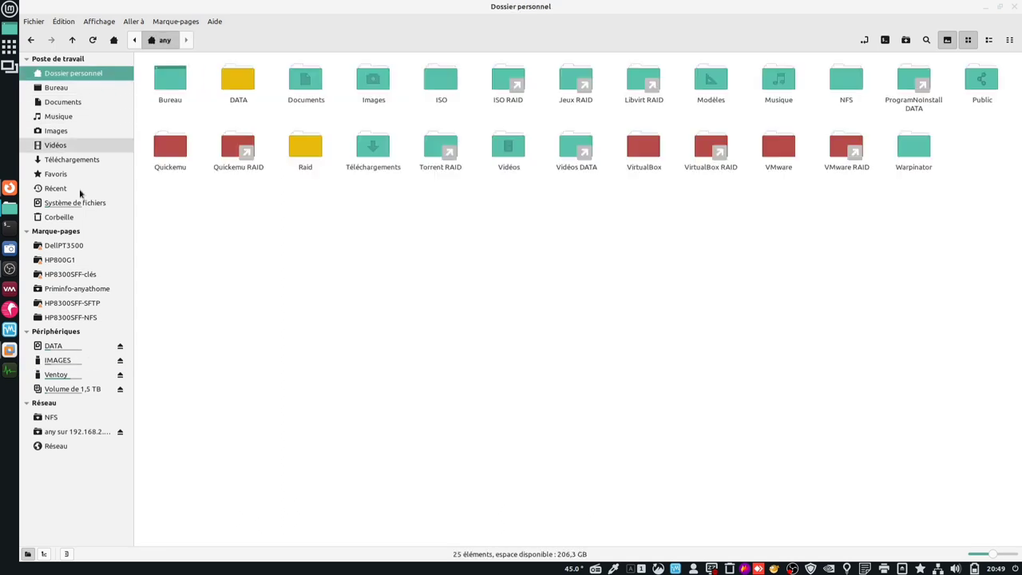
Step: Switch to VMware Workstation and power on the Ubuntu SECUREBOOT virtual machine to its firmware
{"action": "left_click", "coordinate": [9, 350]}
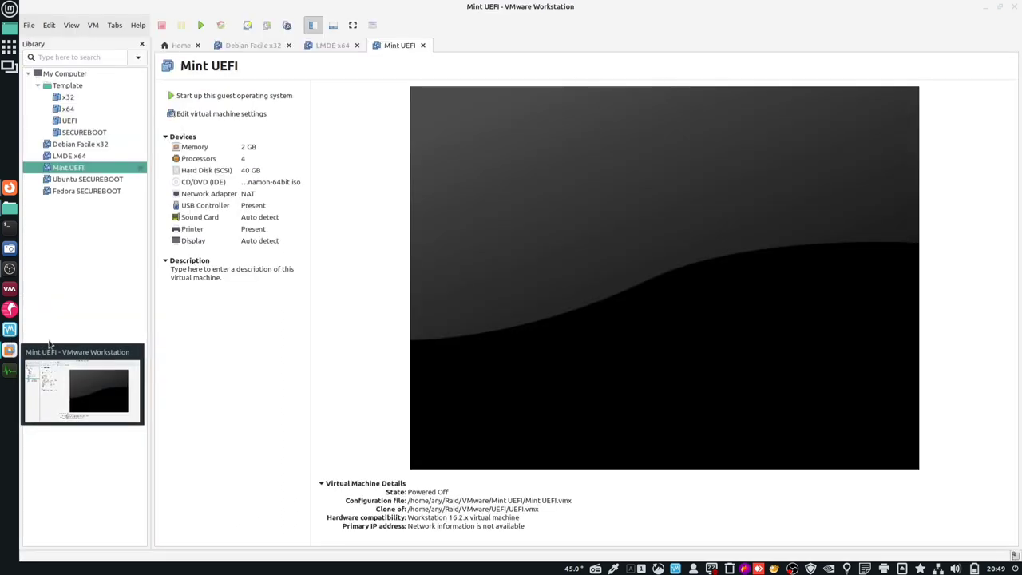
{"action": "left_click", "coordinate": [94, 180]}
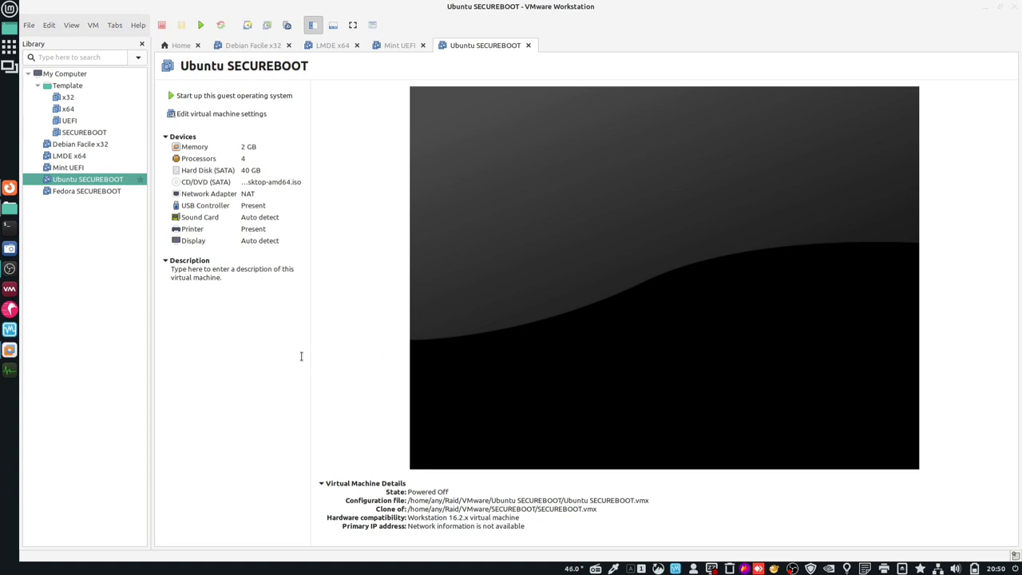
{"action": "left_click", "coordinate": [92, 26]}
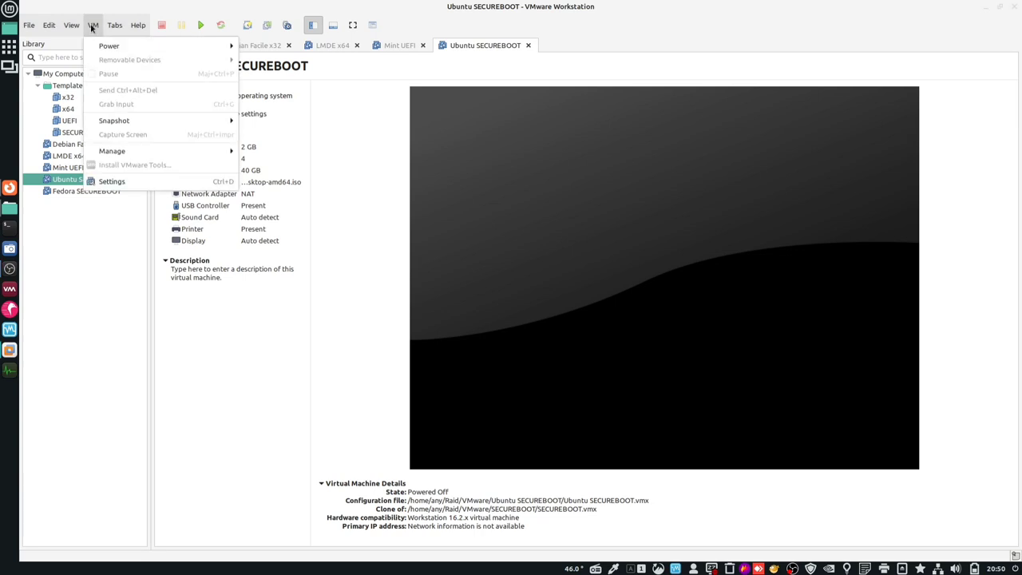
{"action": "mouse_move", "coordinate": [107, 46]}
{"action": "left_click", "coordinate": [344, 165]}
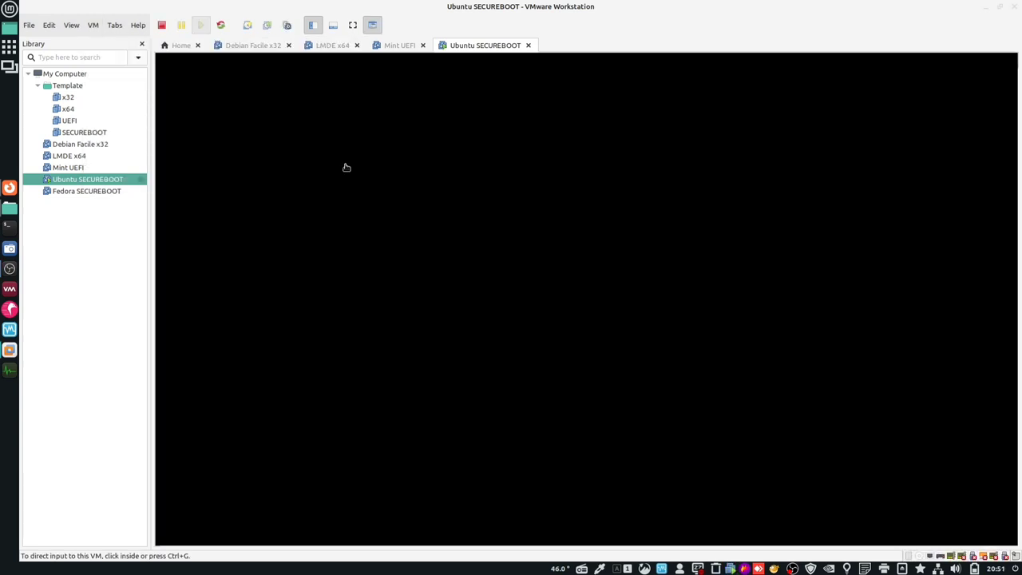
Step: Connect the Alcor Micro Mass Storage USB device to the running Ubuntu SECUREBOOT machine
{"action": "left_click", "coordinate": [93, 25]}
{"action": "mouse_move", "coordinate": [128, 63]}
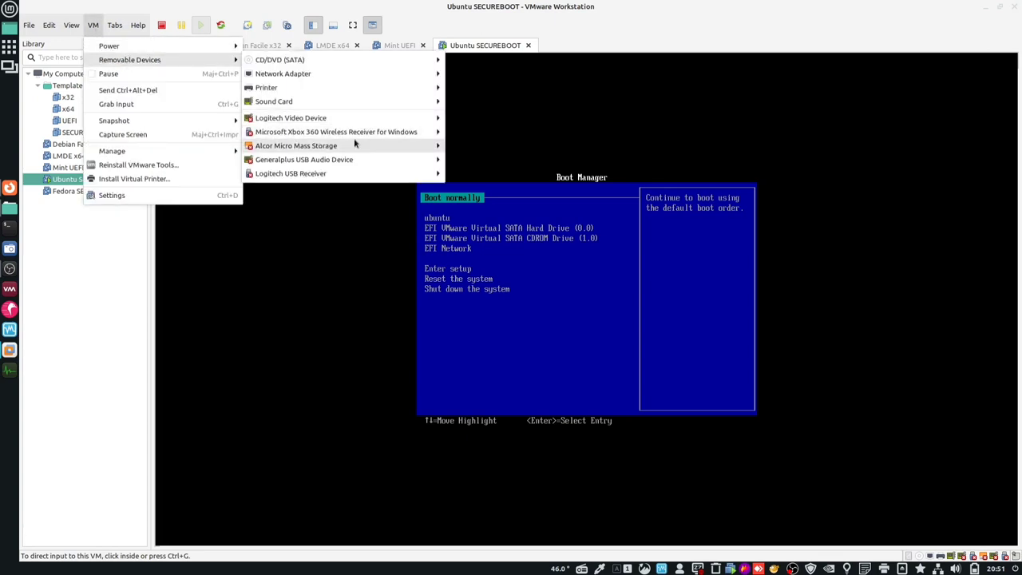
{"action": "mouse_move", "coordinate": [357, 146]}
{"action": "left_click", "coordinate": [484, 145]}
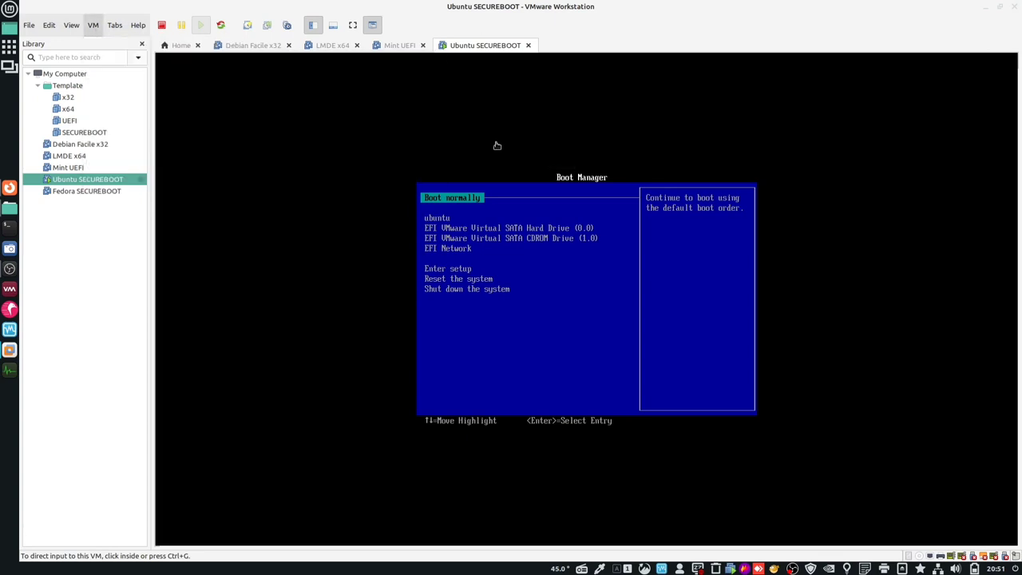
Step: Power off the Ubuntu SECUREBOOT machine and power it on to firmware again
{"action": "left_click", "coordinate": [162, 24]}
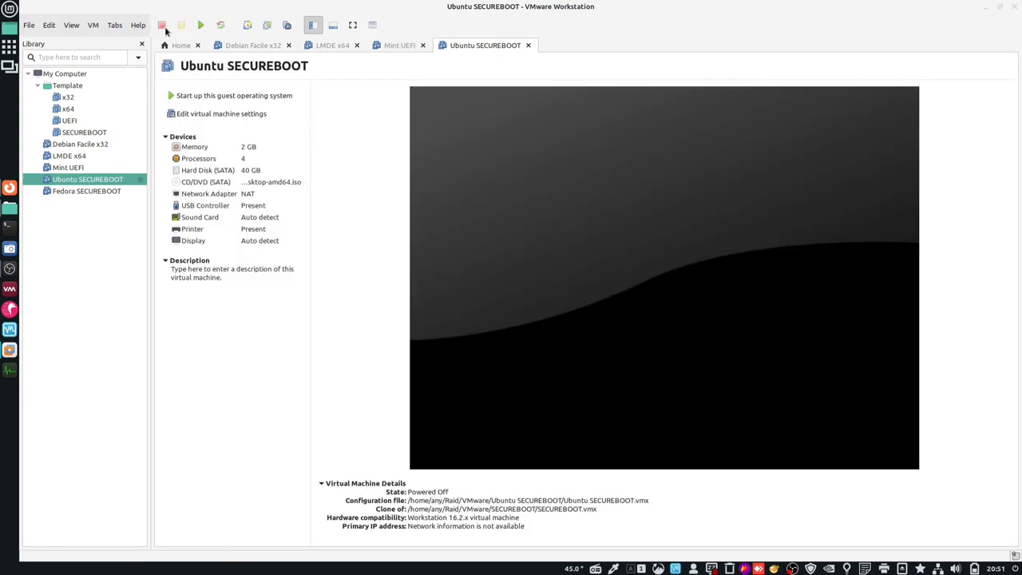
{"action": "left_click", "coordinate": [93, 25]}
{"action": "mouse_move", "coordinate": [105, 48]}
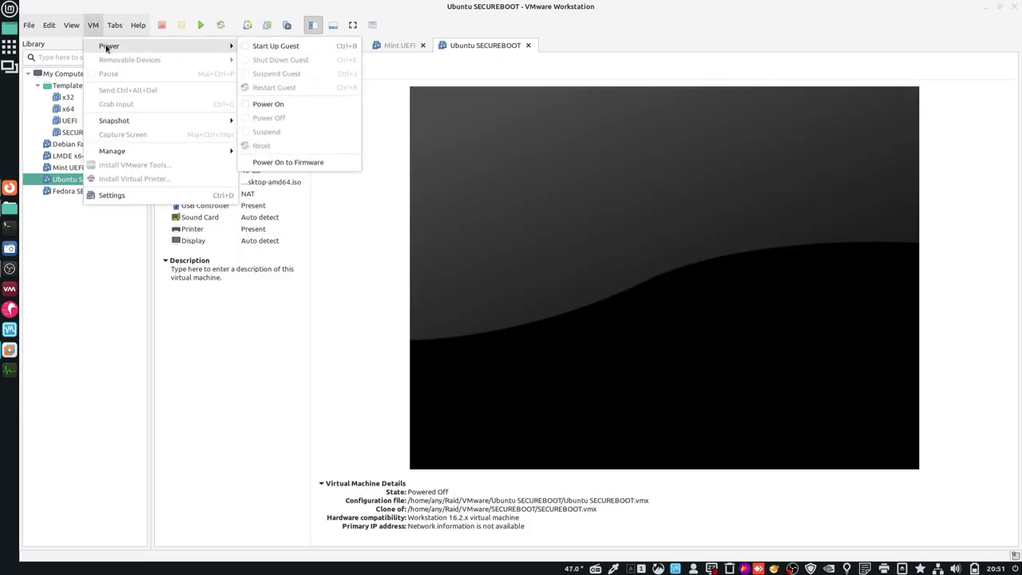
{"action": "left_click", "coordinate": [325, 163]}
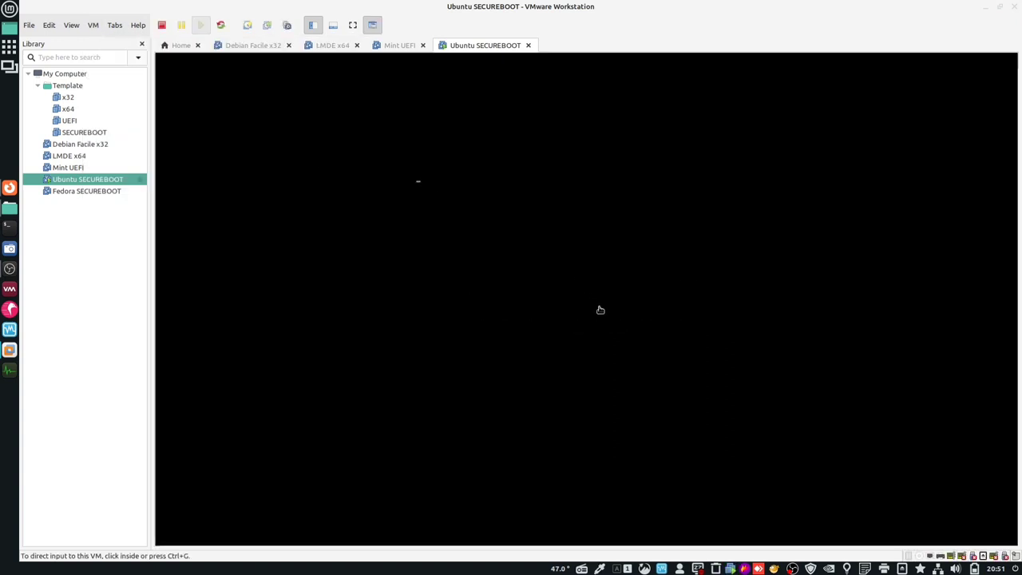
Step: Direct input to the virtual machine and boot it from EFI USB Device in the Boot Manager
{"action": "key", "text": "ctrl+g"}
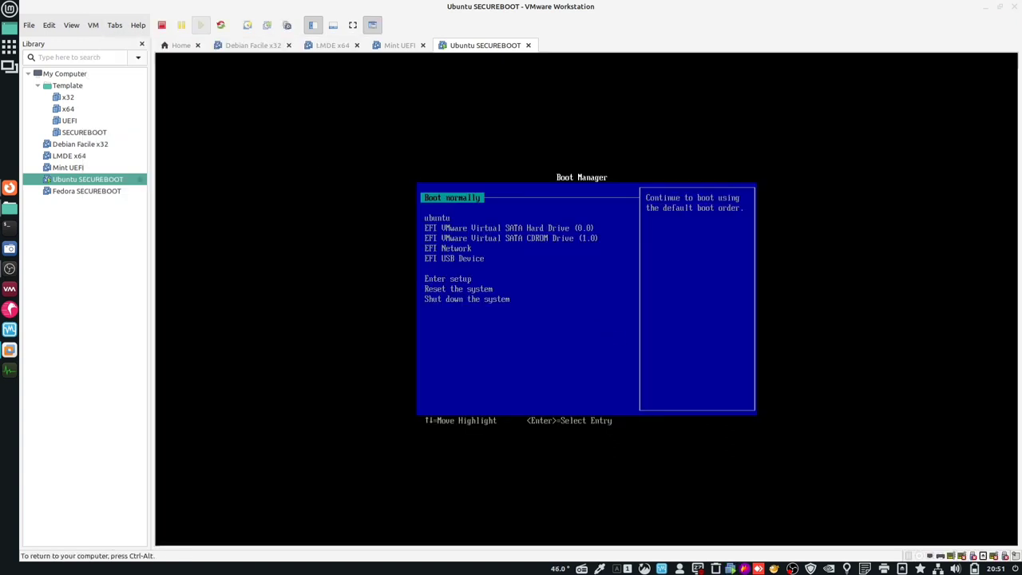
{"action": "key", "text": "Down"}
{"action": "key", "text": "Down"}
{"action": "key", "text": "Down"}
{"action": "key", "text": "Down"}
{"action": "key", "text": "Down"}
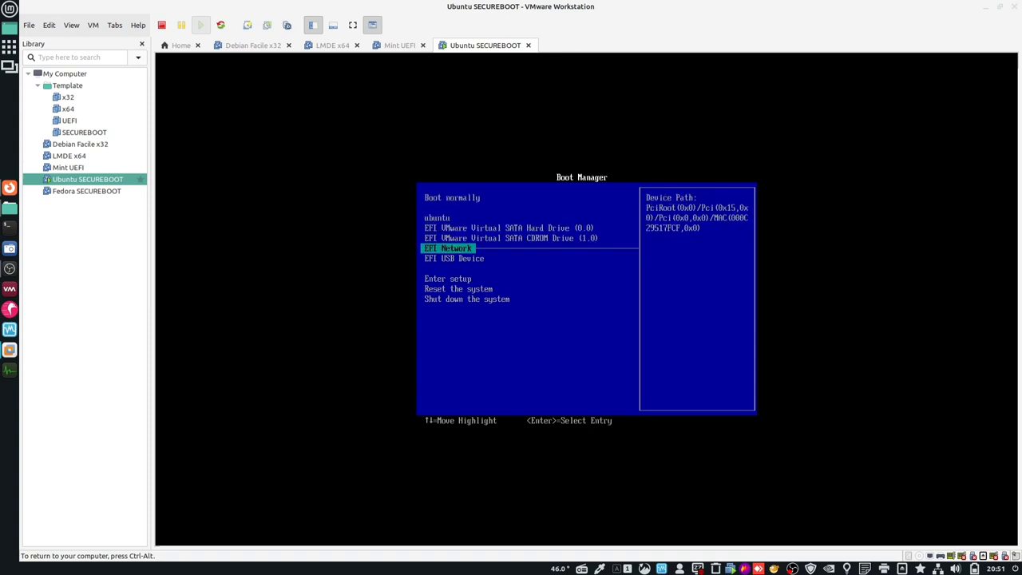
{"action": "key", "text": "Return"}
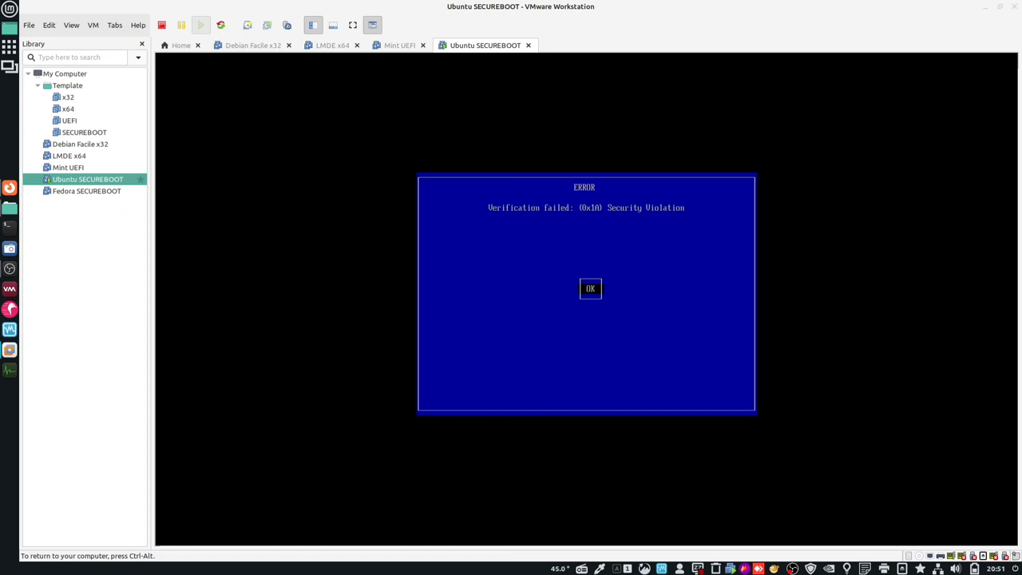
Step: Dismiss the Secure Boot verification error, enter MOK management and choose to enroll a key from disk
{"action": "key", "text": "Return"}
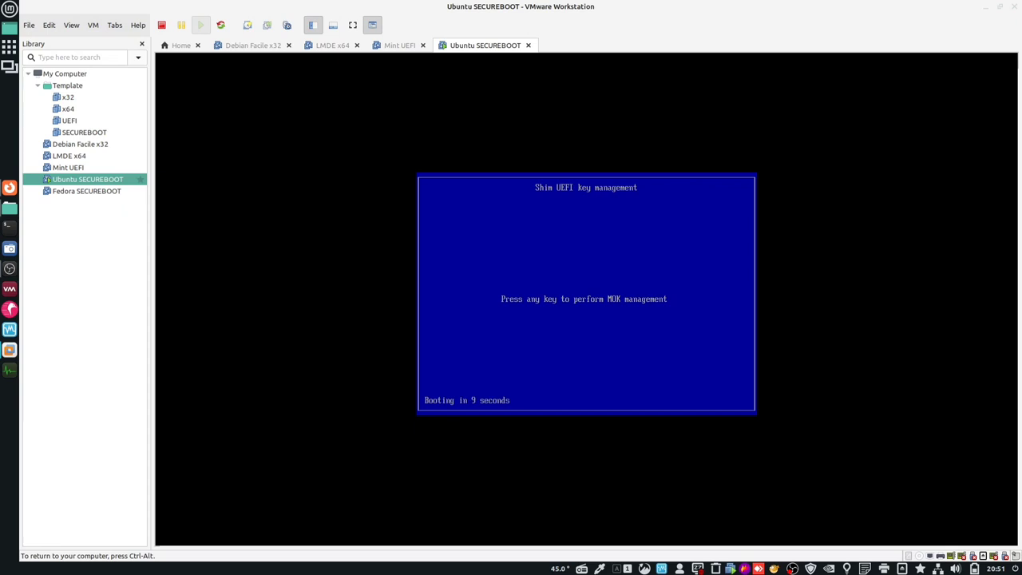
{"action": "key", "text": "Return"}
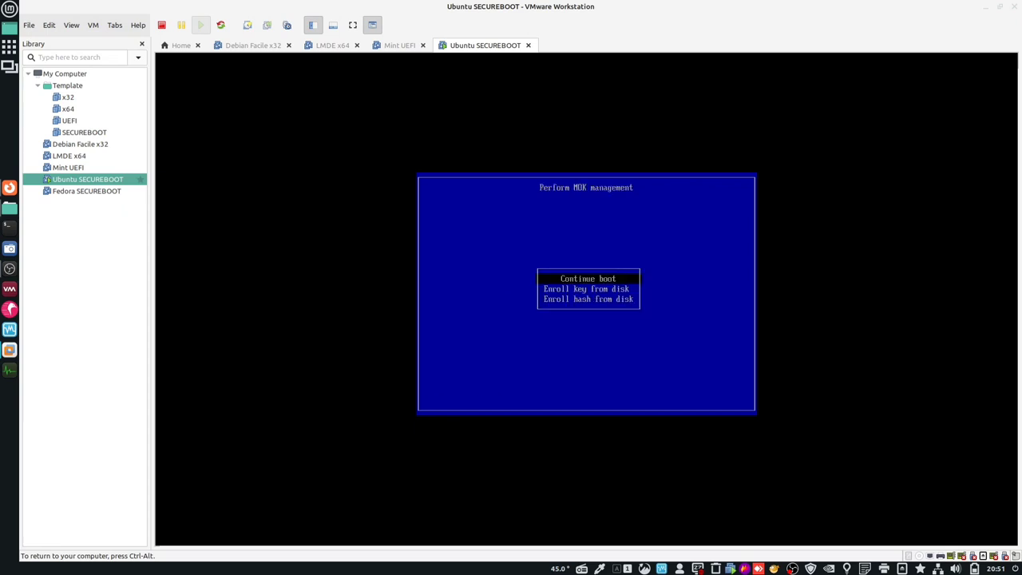
{"action": "key", "text": "Down"}
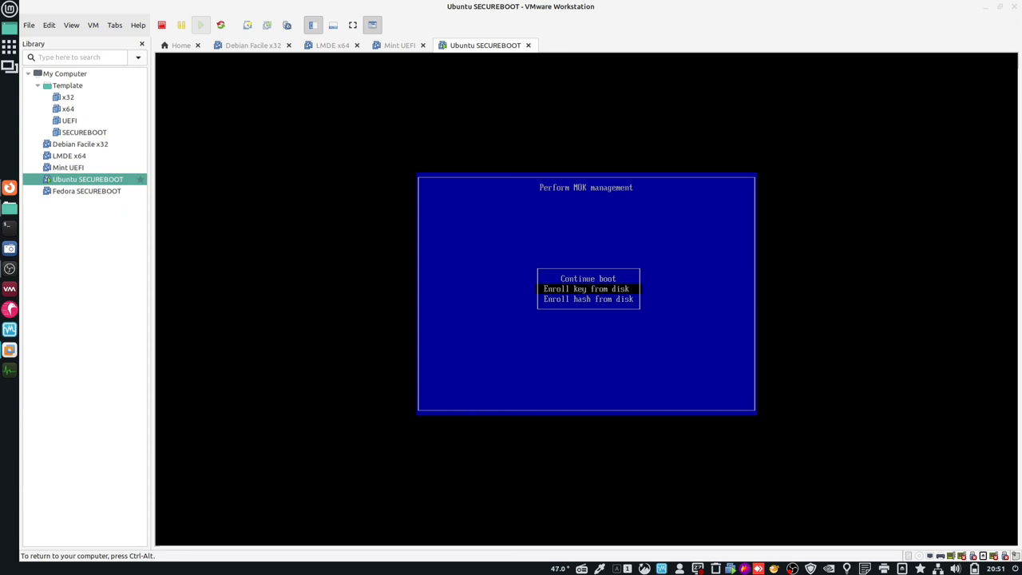
{"action": "key", "text": "Return"}
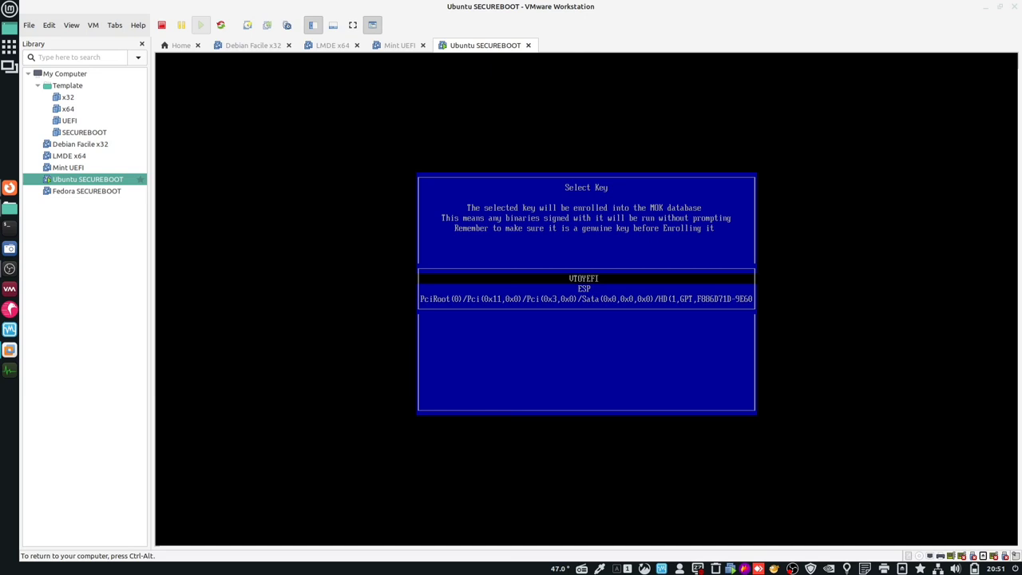
Step: Select ENROLL_THIS_KEY_IN_MOKMANAGER.cer on the VTOYEFI volume as the key to enroll
{"action": "key", "text": "Return"}
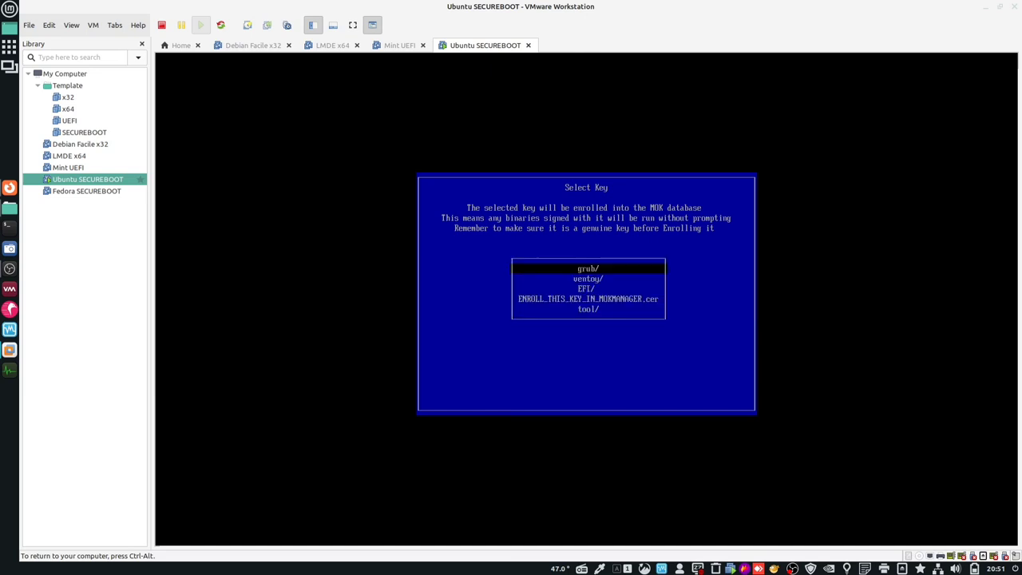
{"action": "key", "text": "Down"}
{"action": "key", "text": "Down"}
{"action": "key", "text": "Down"}
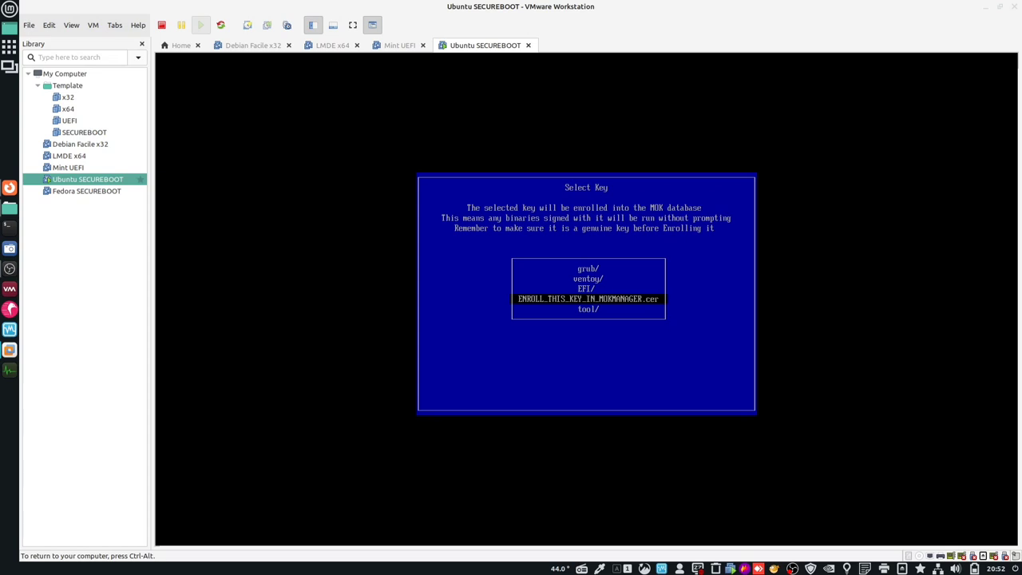
{"action": "key", "text": "Return"}
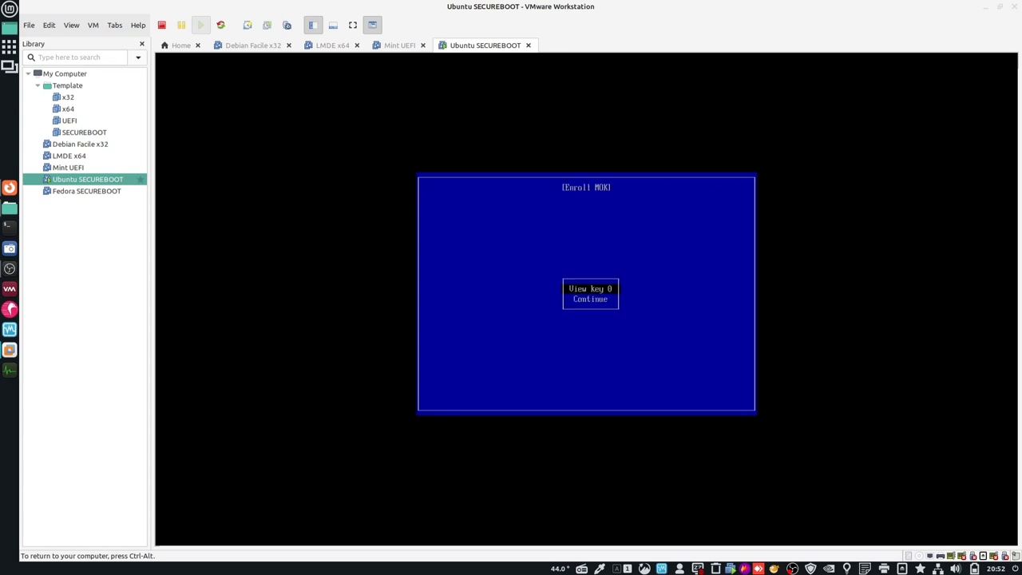
Step: Continue and confirm the key enrollment, reboot the virtual machine and release input back to the host
{"action": "key", "text": "Down"}
{"action": "key", "text": "Return"}
{"action": "key", "text": "Down"}
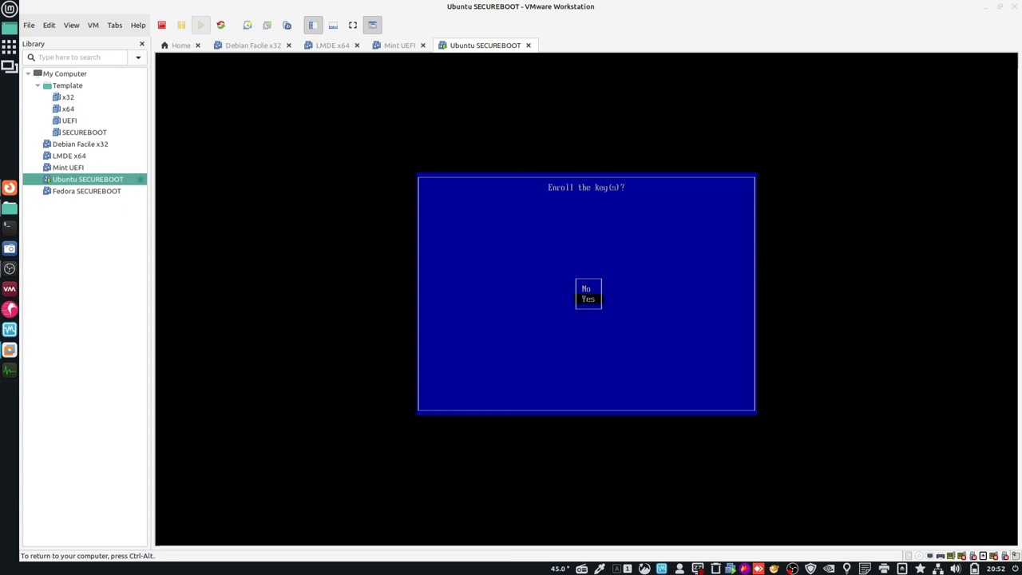
{"action": "key", "text": "Return"}
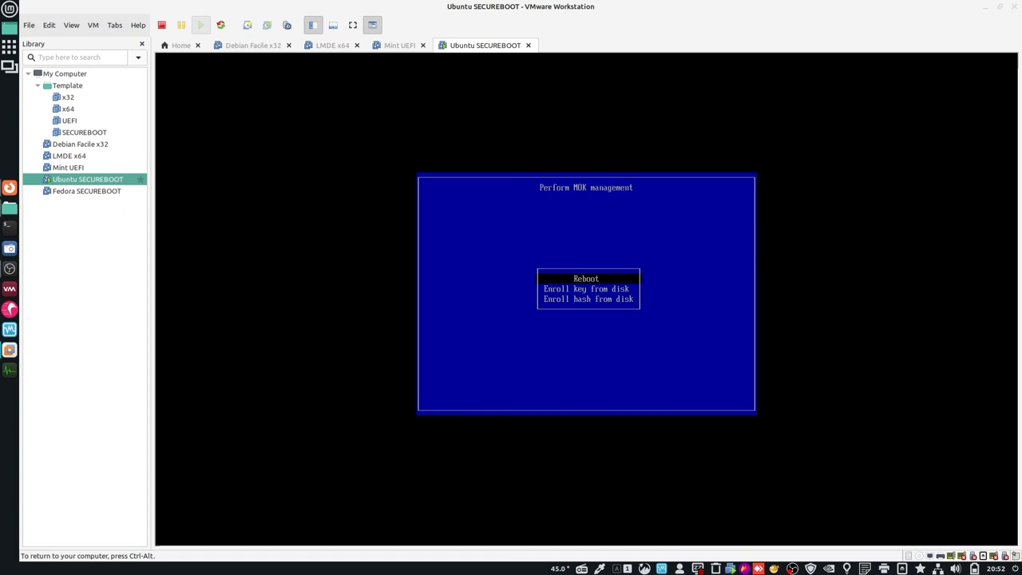
{"action": "key", "text": "Return"}
{"action": "key", "text": "ctrl+alt"}
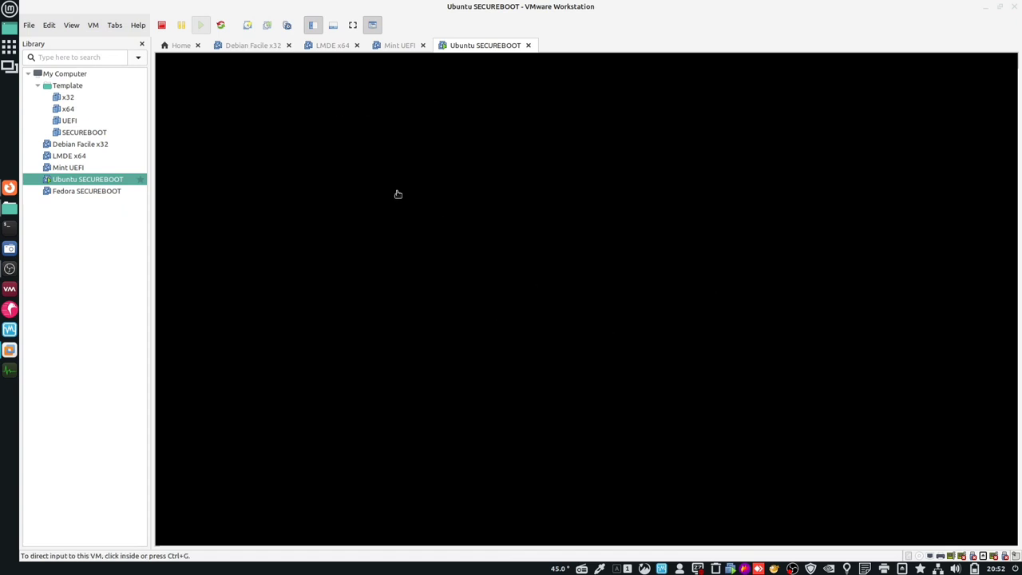
Step: Power off the Ubuntu SECUREBOOT virtual machine and power it on to firmware
{"action": "left_click", "coordinate": [161, 27]}
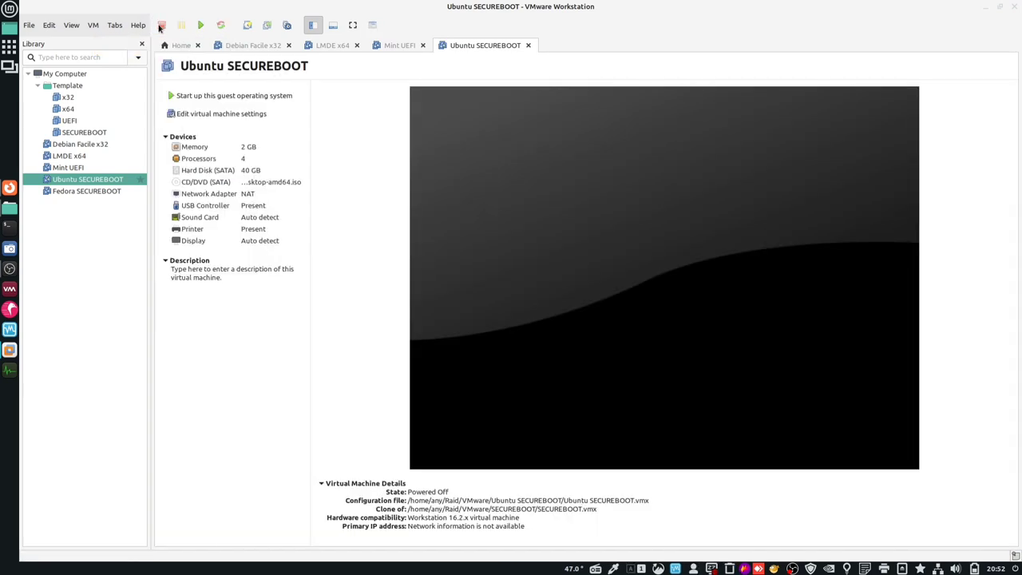
{"action": "left_click", "coordinate": [93, 26]}
{"action": "mouse_move", "coordinate": [108, 46]}
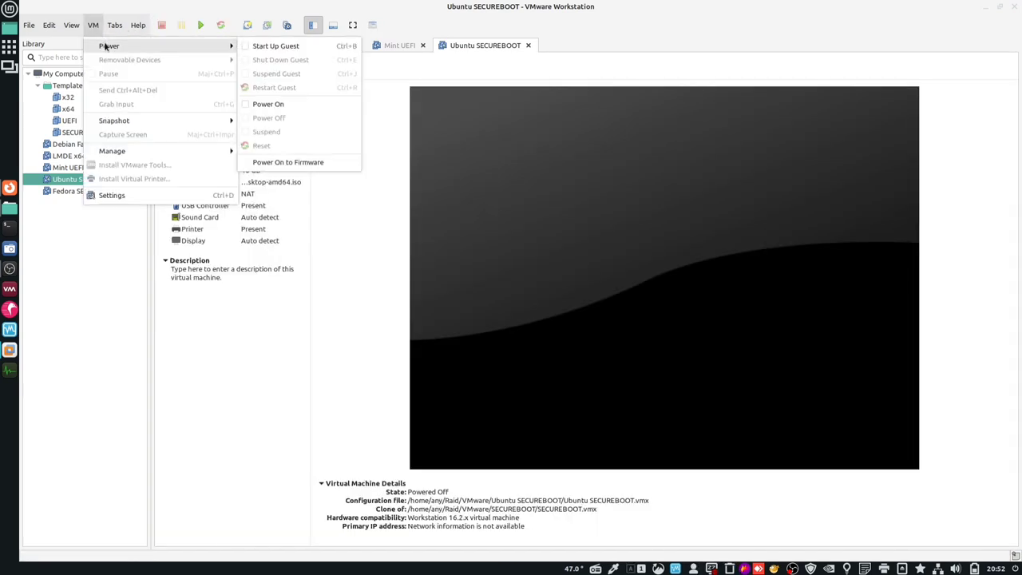
{"action": "left_click", "coordinate": [319, 163]}
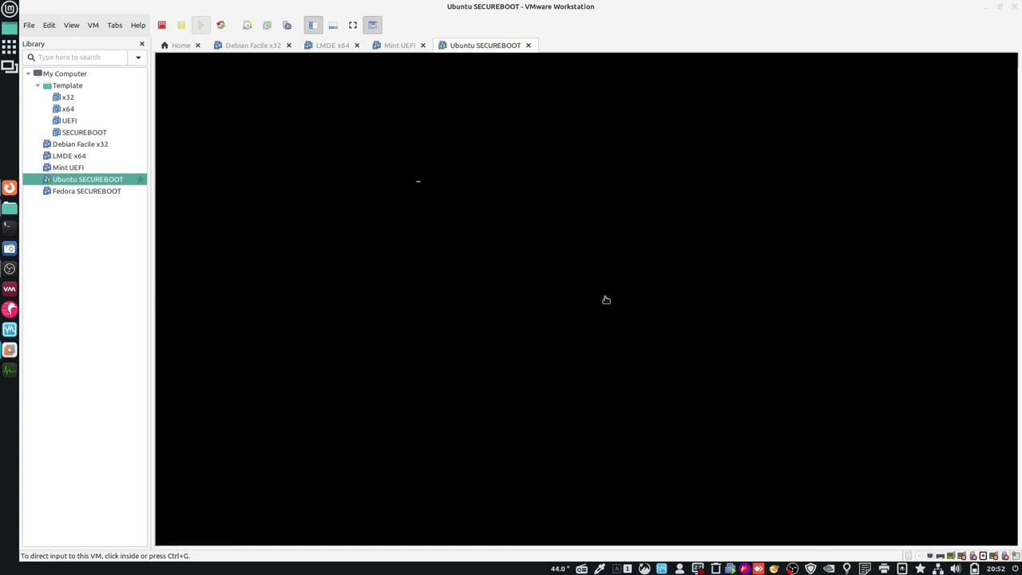
Step: Direct input to the Ubuntu virtual machine and boot it from EFI USB Device in the Boot Manager
{"action": "left_click", "coordinate": [608, 319]}
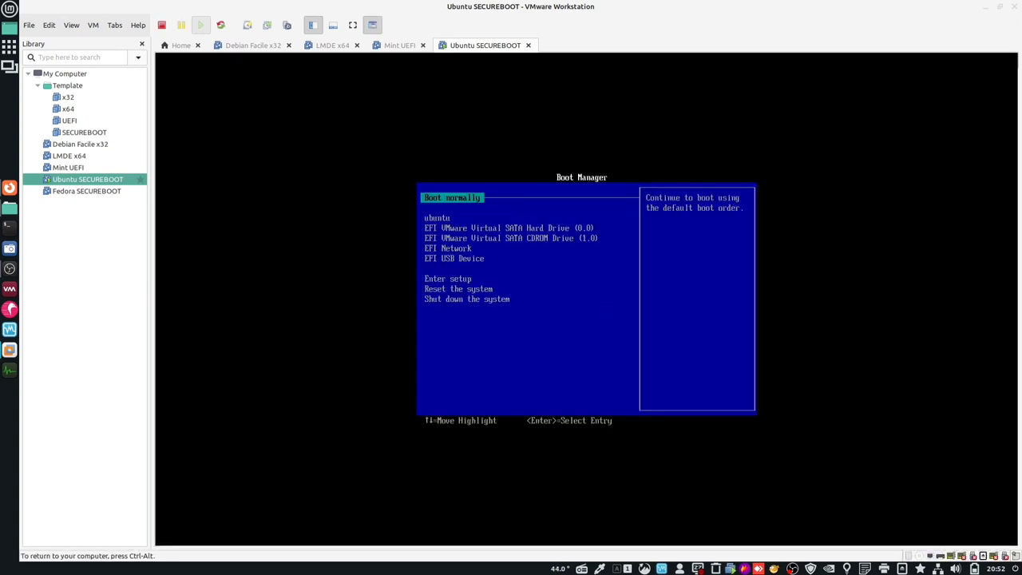
{"action": "key", "text": "Down"}
{"action": "key", "text": "Down"}
{"action": "key", "text": "Down"}
{"action": "key", "text": "Down"}
{"action": "key", "text": "Down"}
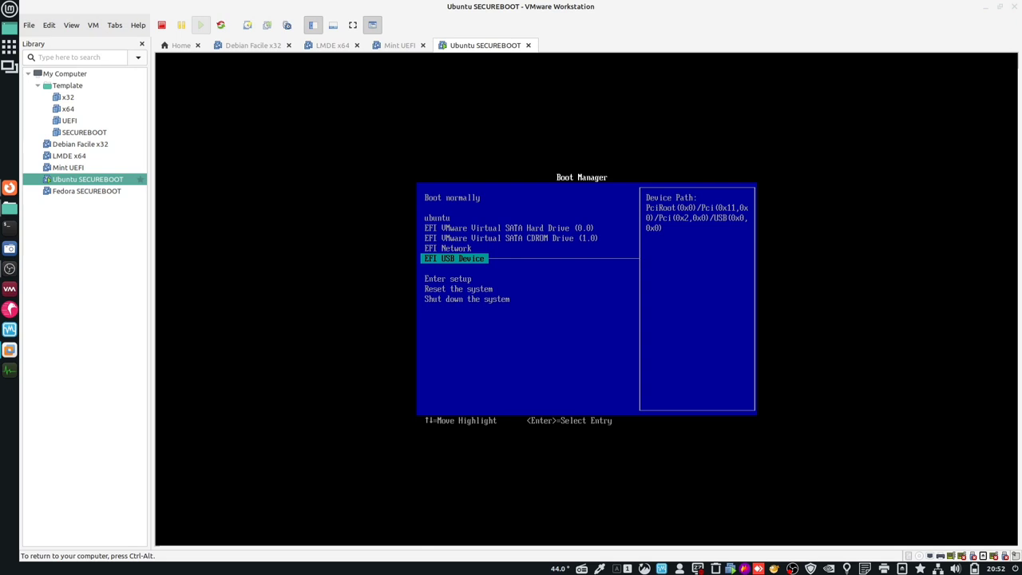
{"action": "key", "text": "Return"}
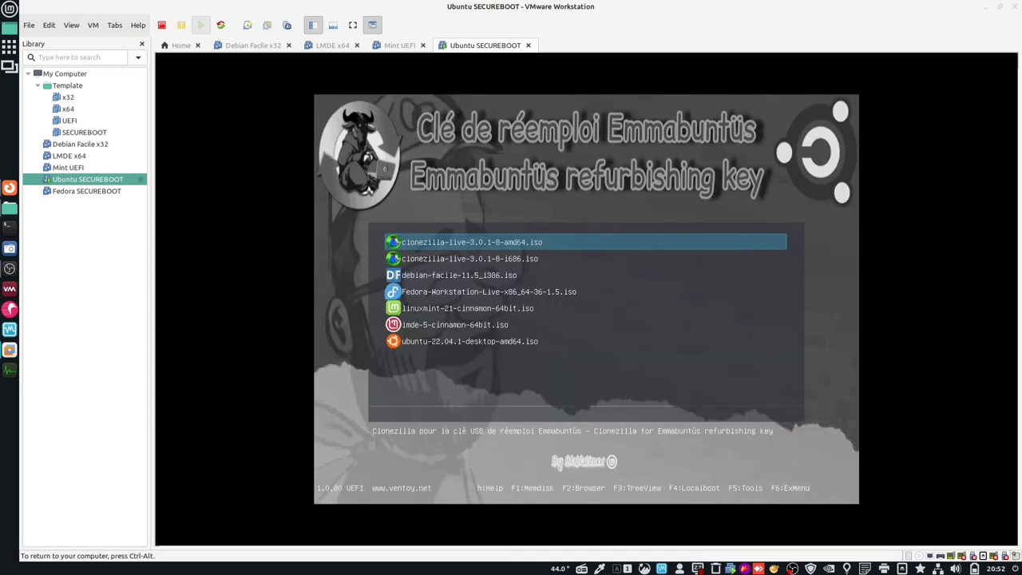
Step: Boot clonezilla-live-3.0.1-8-amd64.iso in normal mode and start "Sauvegarde du clone sur la clé de réemploi"
{"action": "key", "text": "Return"}
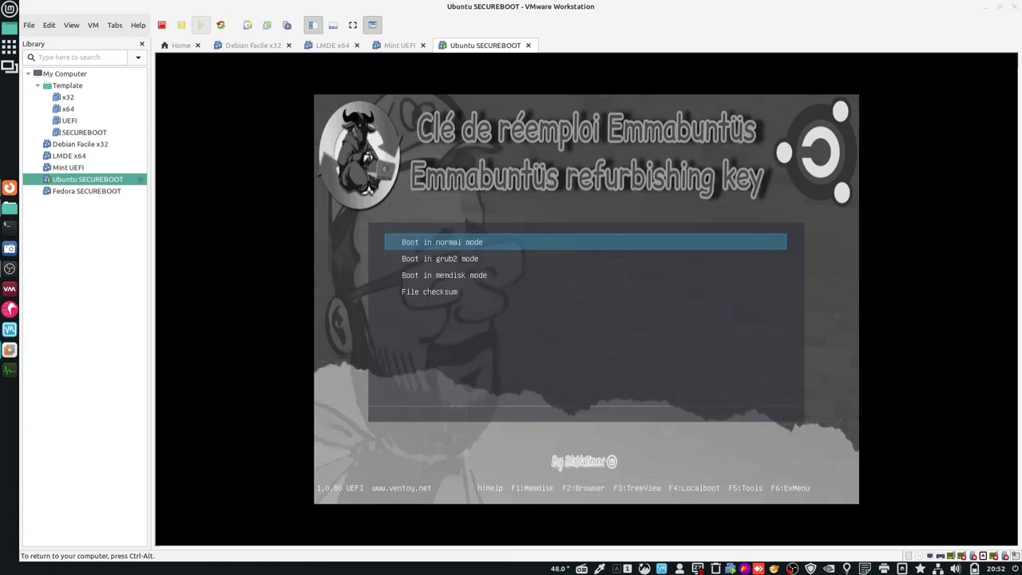
{"action": "key", "text": "Return"}
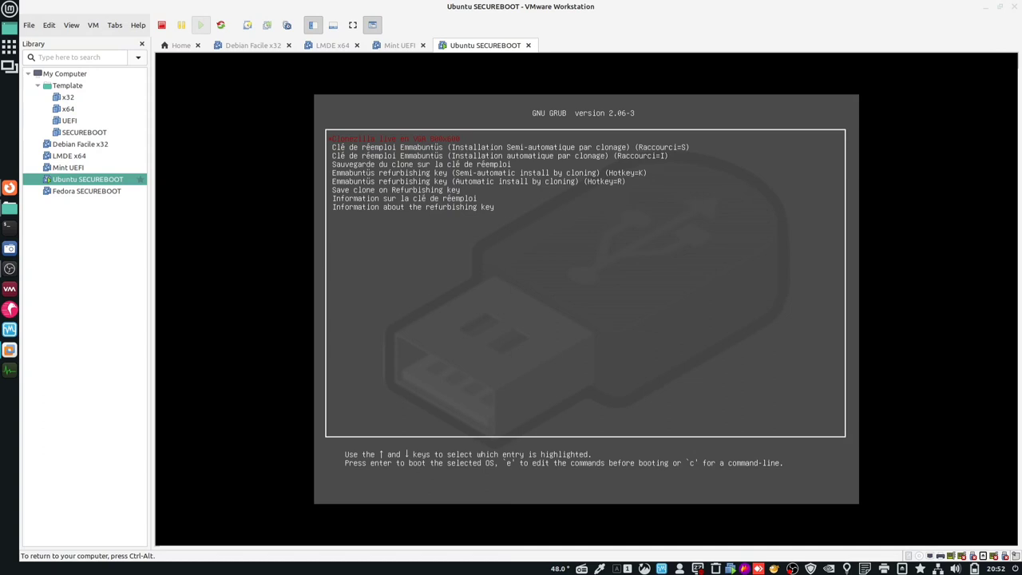
{"action": "key", "text": "Down"}
{"action": "key", "text": "Down"}
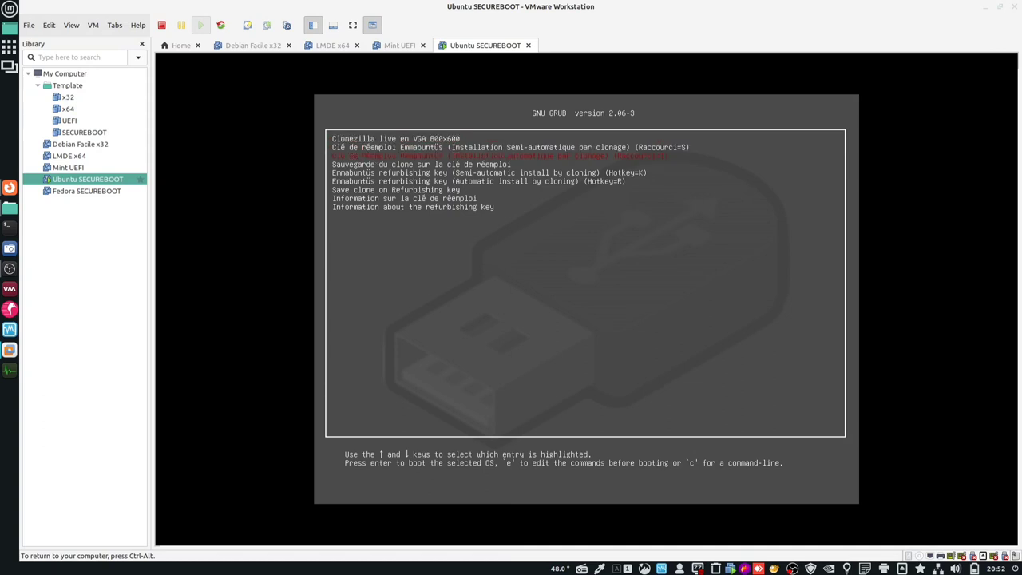
{"action": "key", "text": "Down"}
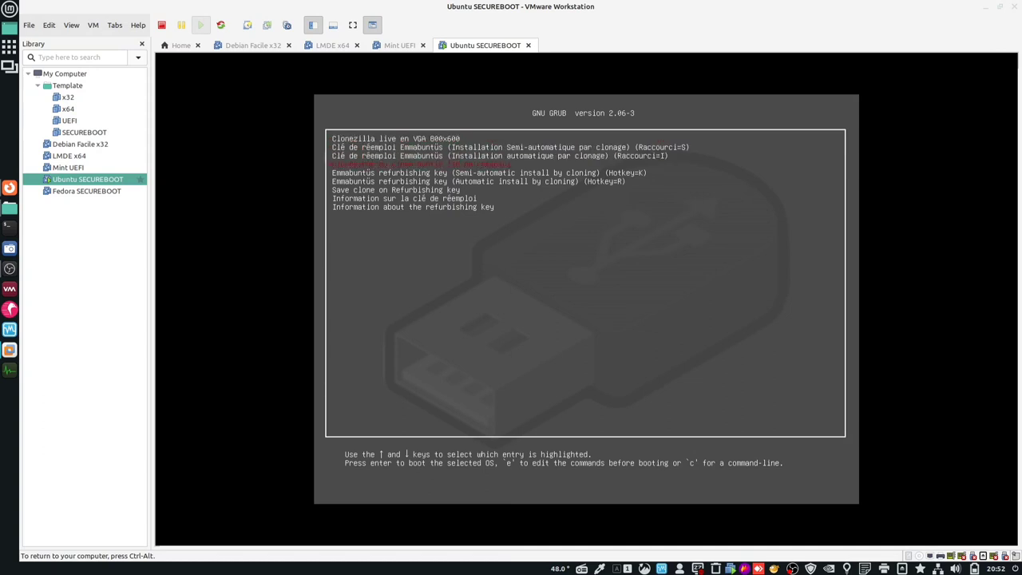
{"action": "key", "text": "Return"}
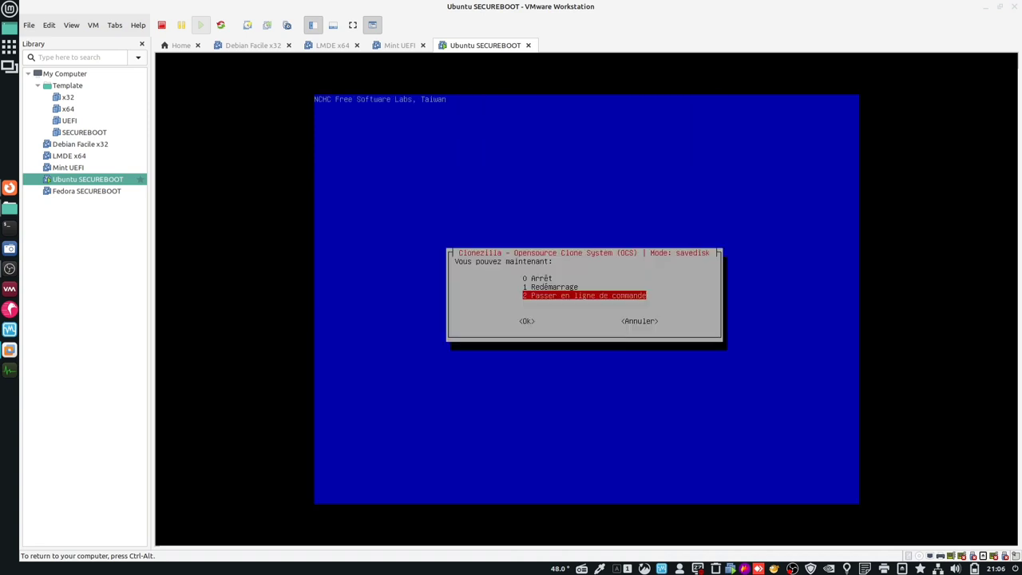
Step: Shut down the virtual machine with Clonezilla's Arrêt option and open the IMAGES volume in the file manager
{"action": "key", "text": "Up"}
{"action": "key", "text": "Up"}
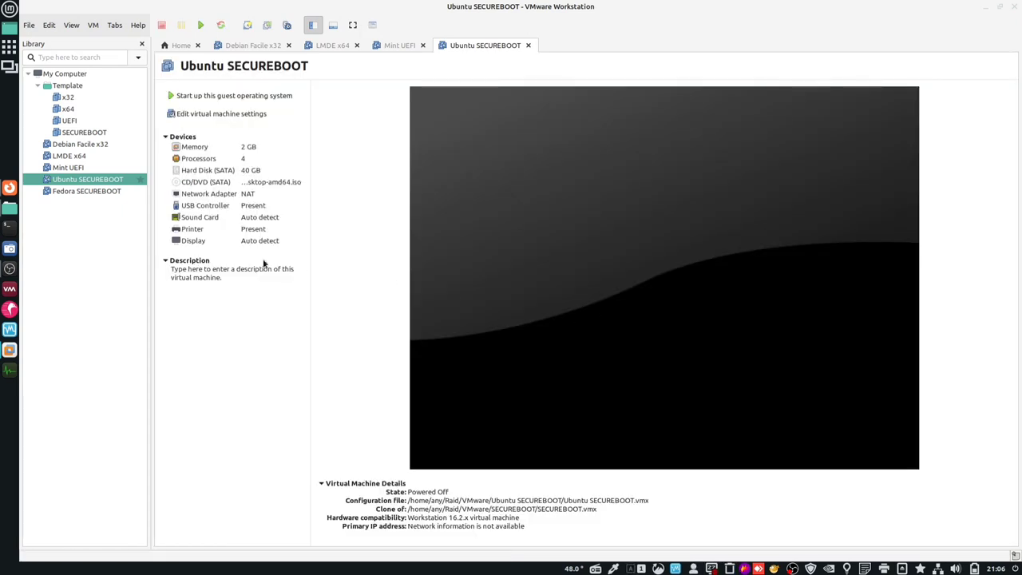
{"action": "left_click", "coordinate": [11, 210]}
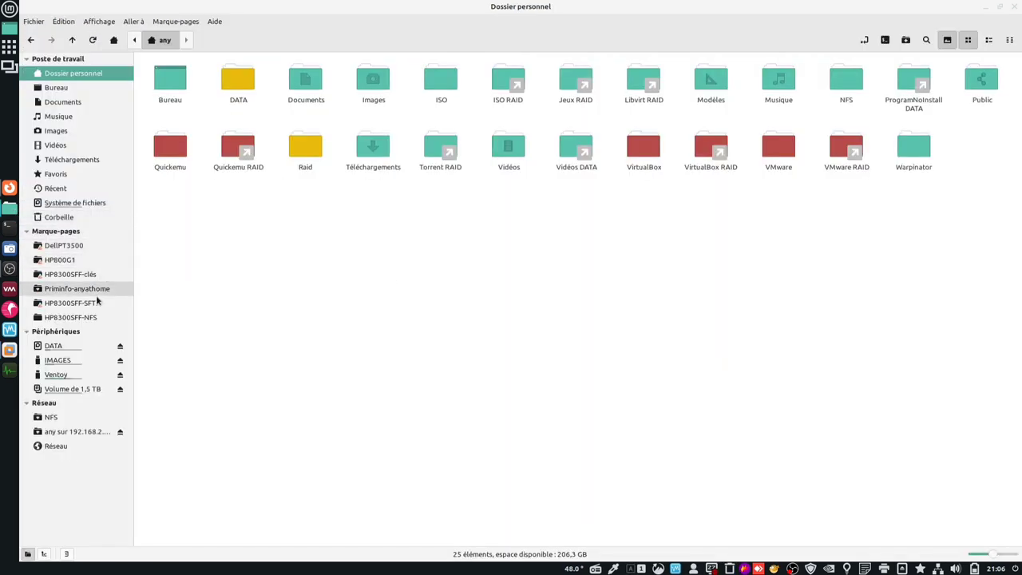
{"action": "left_click", "coordinate": [61, 365]}
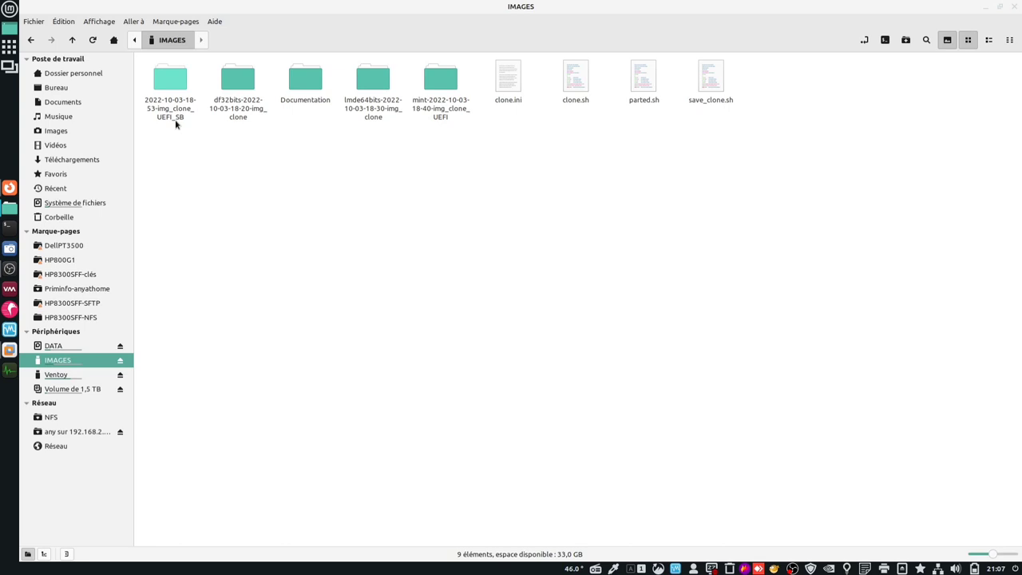
{"action": "right_click", "coordinate": [171, 101]}
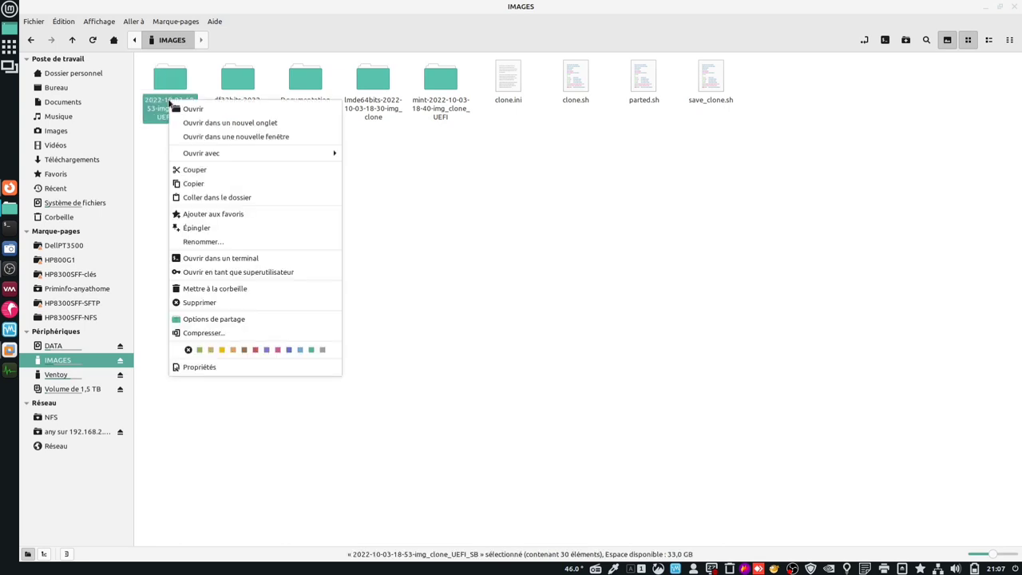
{"action": "left_click", "coordinate": [230, 242]}
{"action": "key", "text": "Home"}
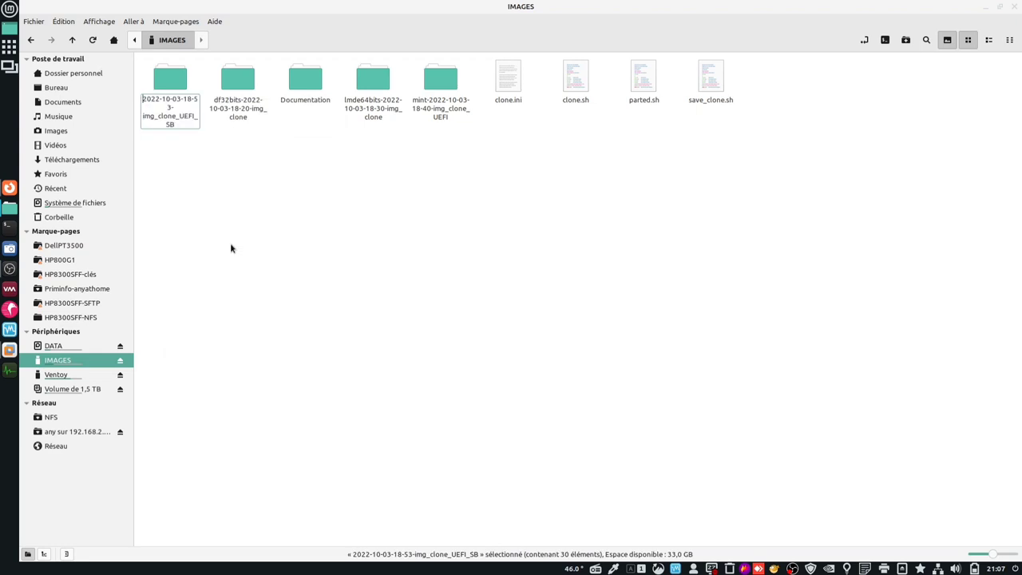
{"action": "type", "text": "ubuntu-"}
{"action": "key", "text": "Return"}
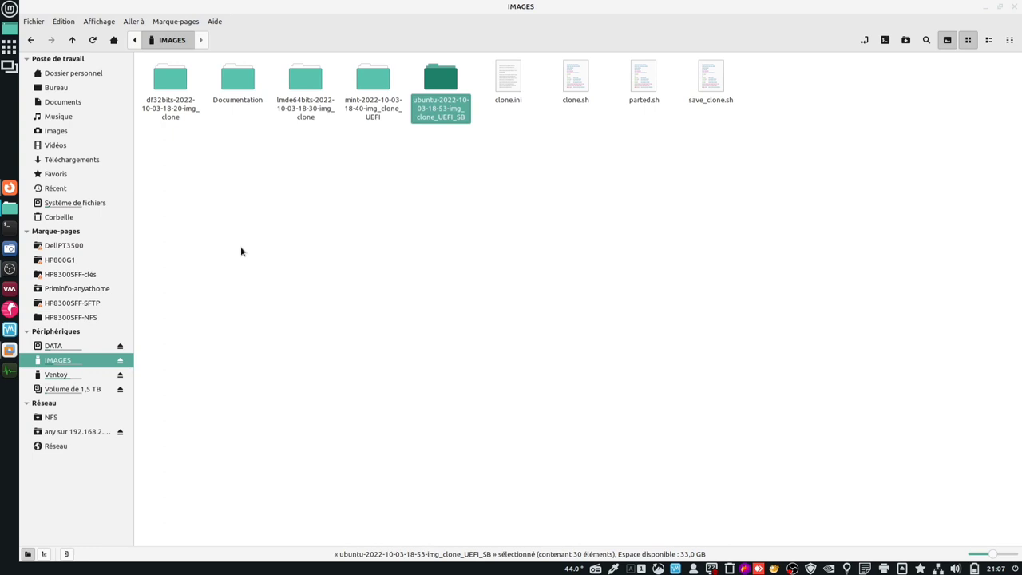
Step: Switch back to VMware Workstation, open the Fedora SECUREBOOT virtual machine and power it on to firmware
{"action": "left_click", "coordinate": [10, 350]}
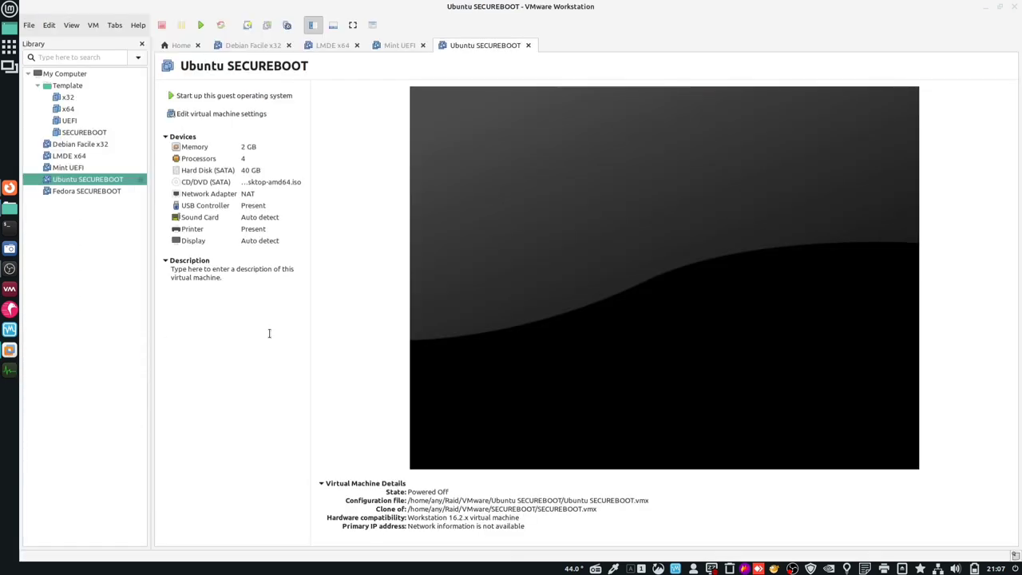
{"action": "left_click", "coordinate": [97, 194]}
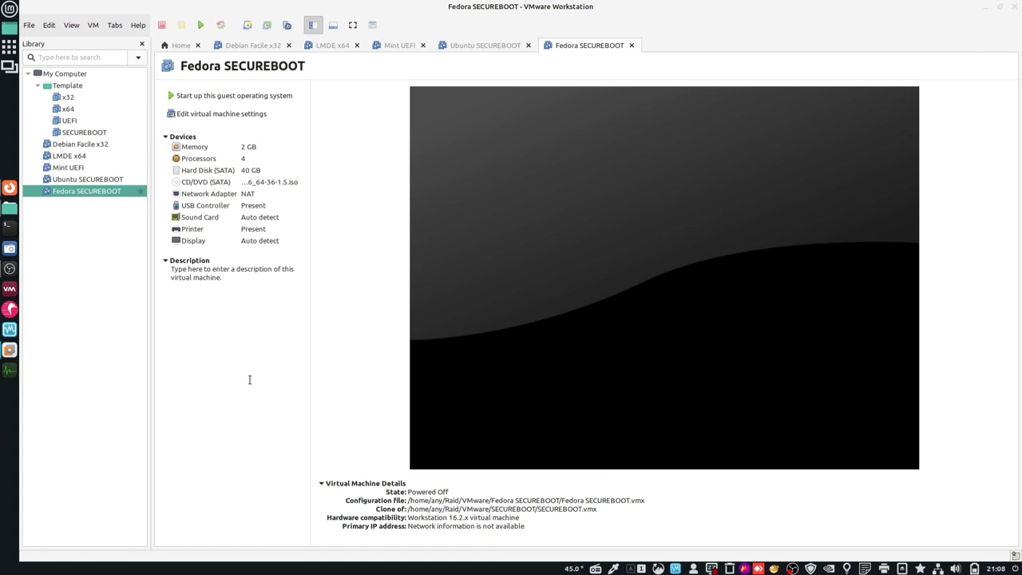
{"action": "left_click", "coordinate": [92, 25]}
{"action": "mouse_move", "coordinate": [107, 45]}
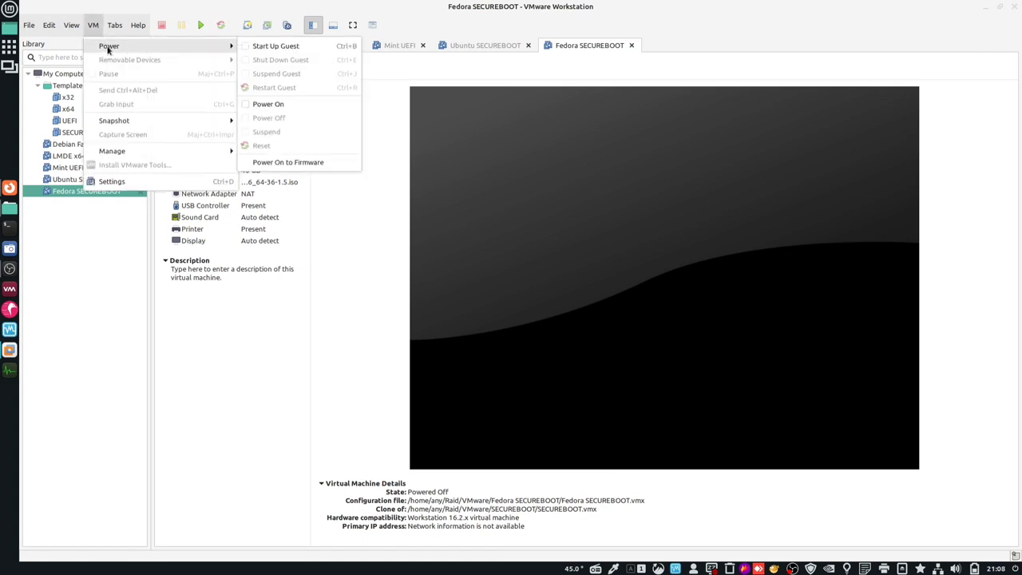
{"action": "left_click", "coordinate": [354, 164]}
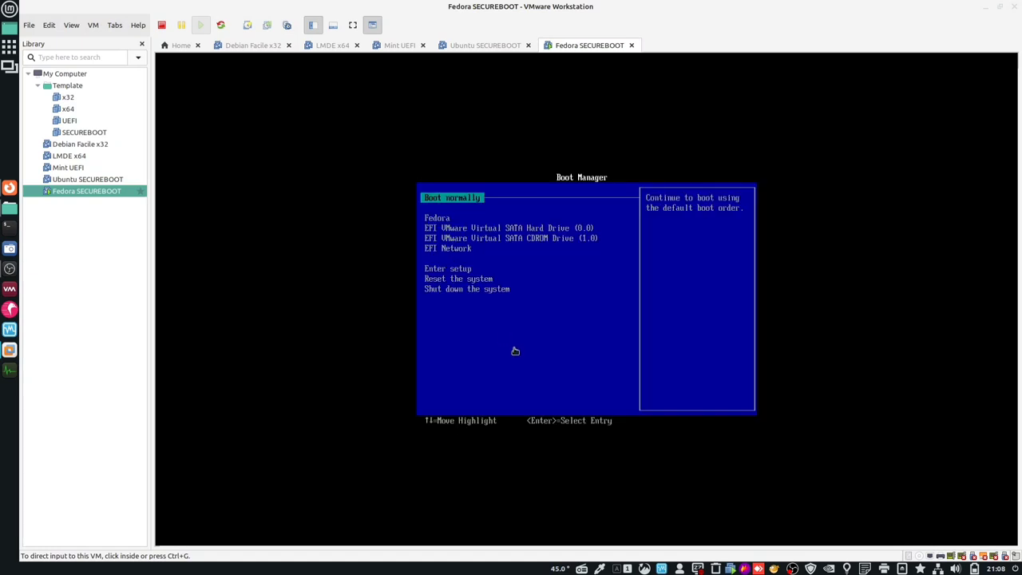
Step: Connect the Alcor Micro Mass Storage removable device to the Fedora SECUREBOOT virtual machine
{"action": "left_click", "coordinate": [93, 25]}
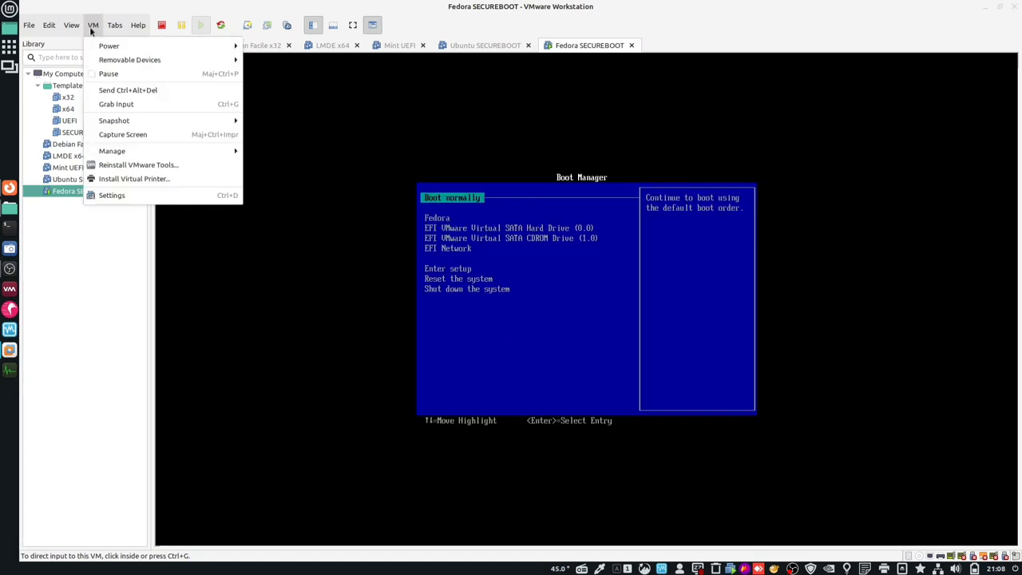
{"action": "mouse_move", "coordinate": [132, 60]}
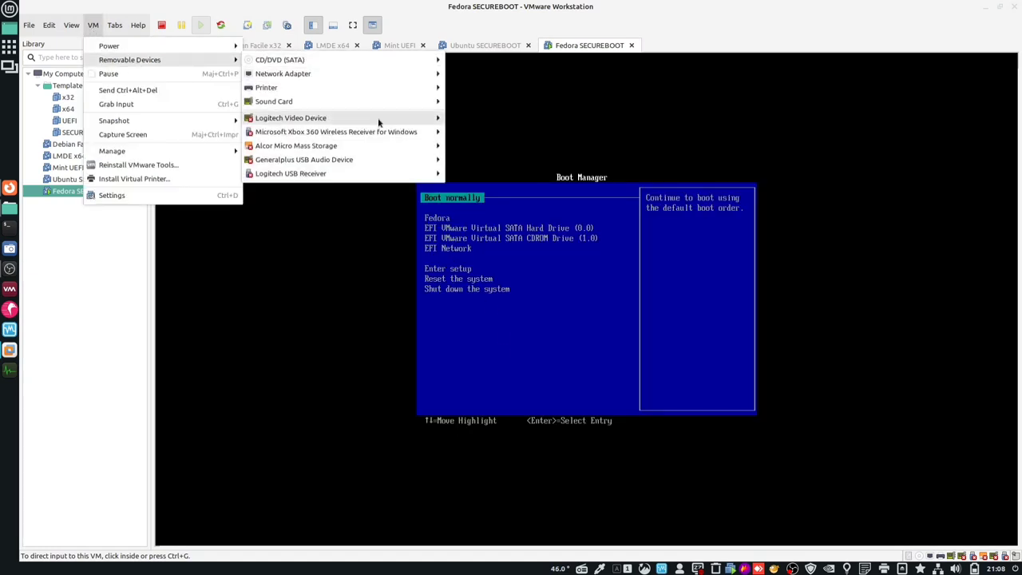
{"action": "mouse_move", "coordinate": [377, 147]}
{"action": "left_click", "coordinate": [496, 151]}
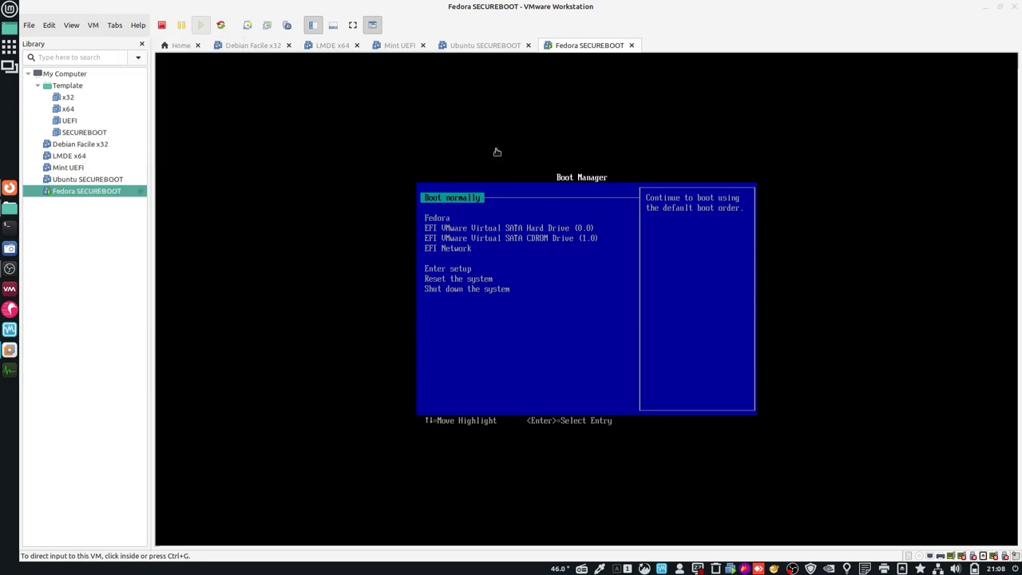
Step: Power off the Fedora SECUREBOOT virtual machine and power it on to firmware again
{"action": "left_click", "coordinate": [162, 25]}
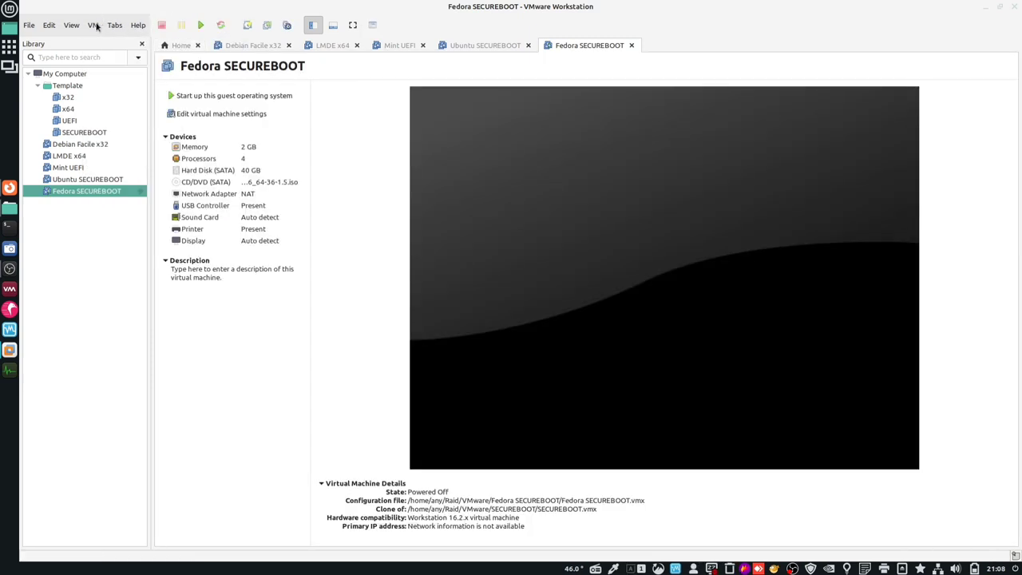
{"action": "left_click", "coordinate": [95, 26]}
{"action": "mouse_move", "coordinate": [207, 51]}
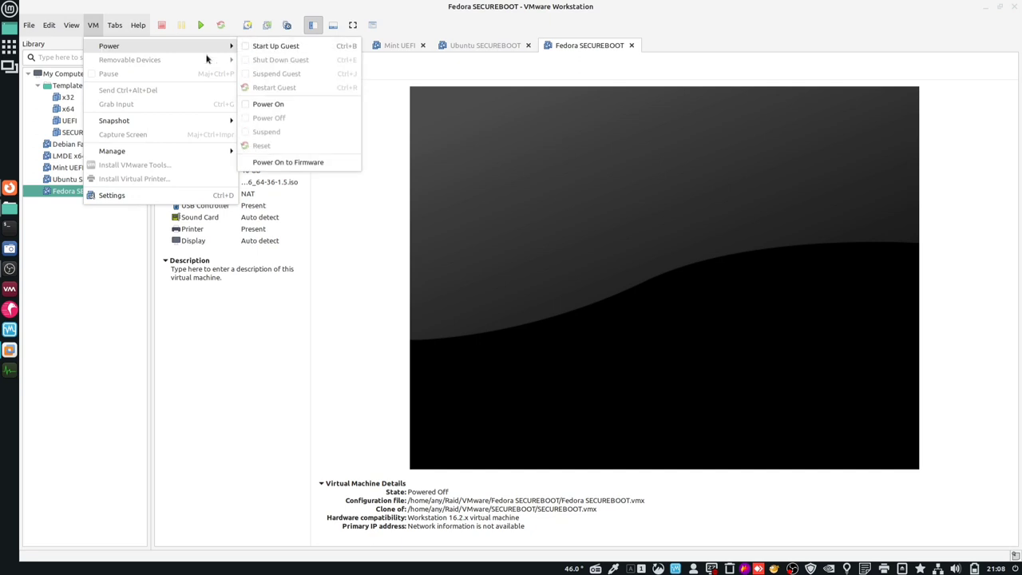
{"action": "left_click", "coordinate": [318, 164]}
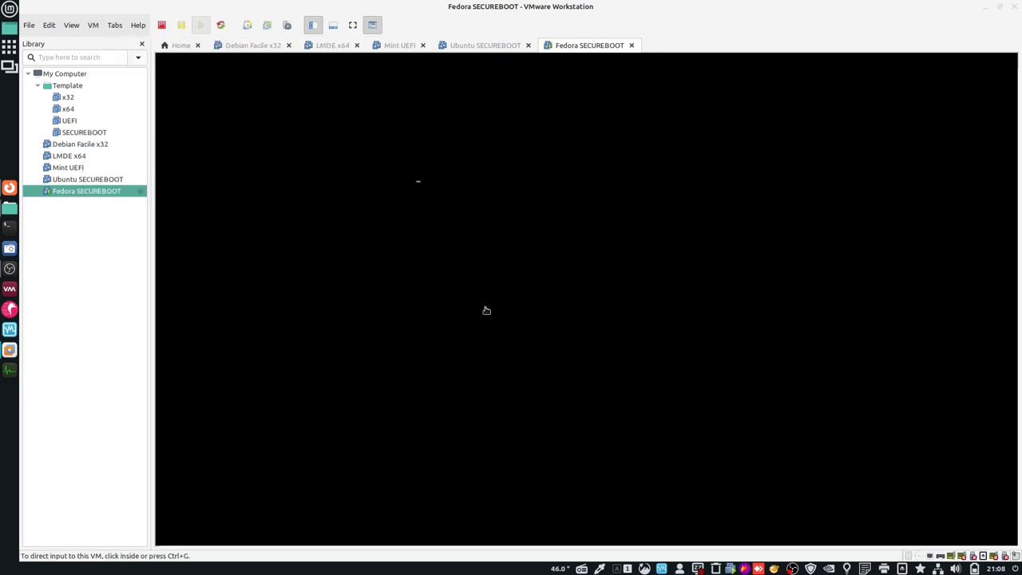
Step: Direct input to the Fedora virtual machine and boot it from EFI USB Device in the Boot Manager
{"action": "left_click", "coordinate": [526, 348]}
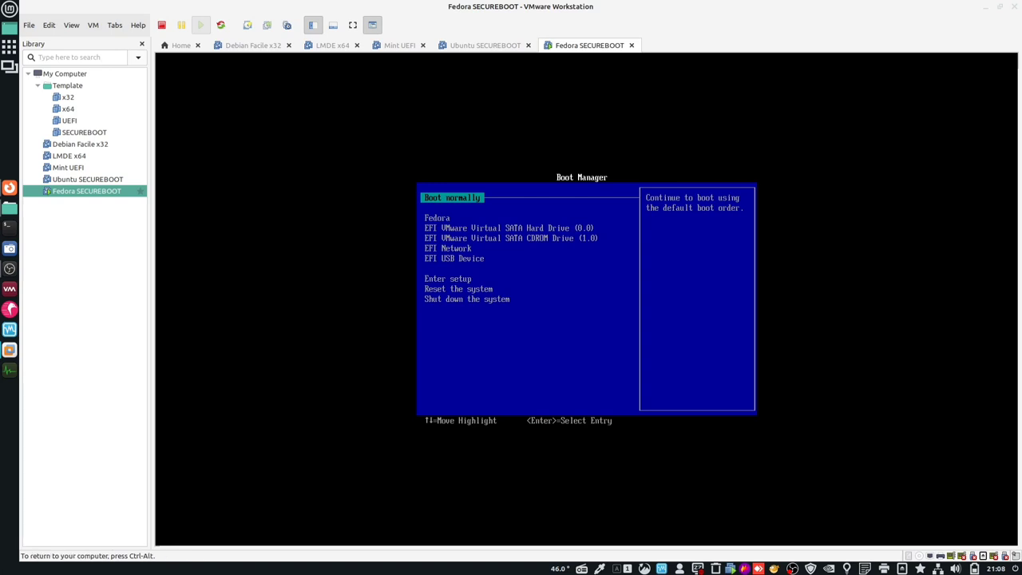
{"action": "key", "text": "Down"}
{"action": "key", "text": "Down"}
{"action": "key", "text": "Down"}
{"action": "key", "text": "Down"}
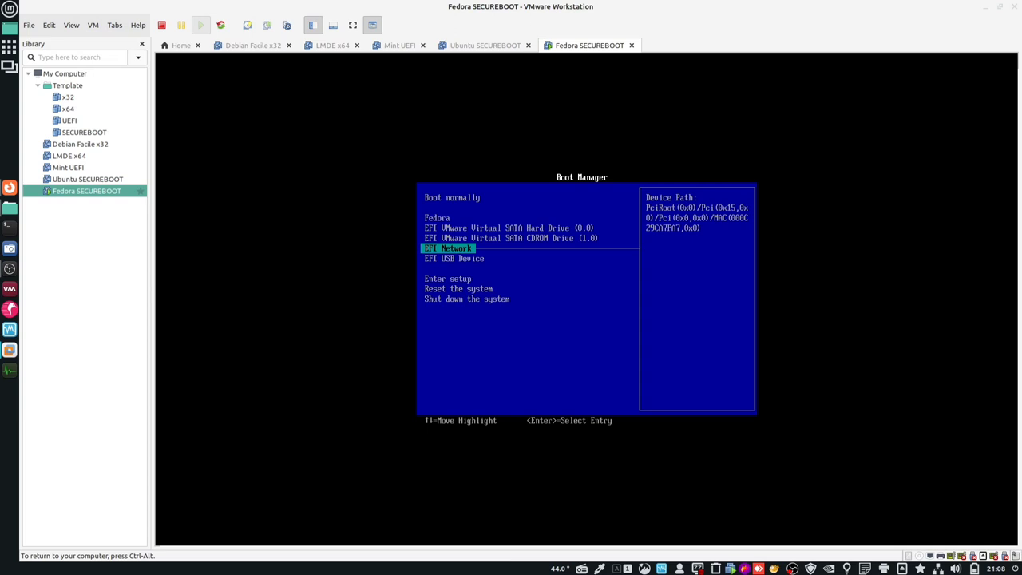
{"action": "key", "text": "Down"}
{"action": "key", "text": "Return"}
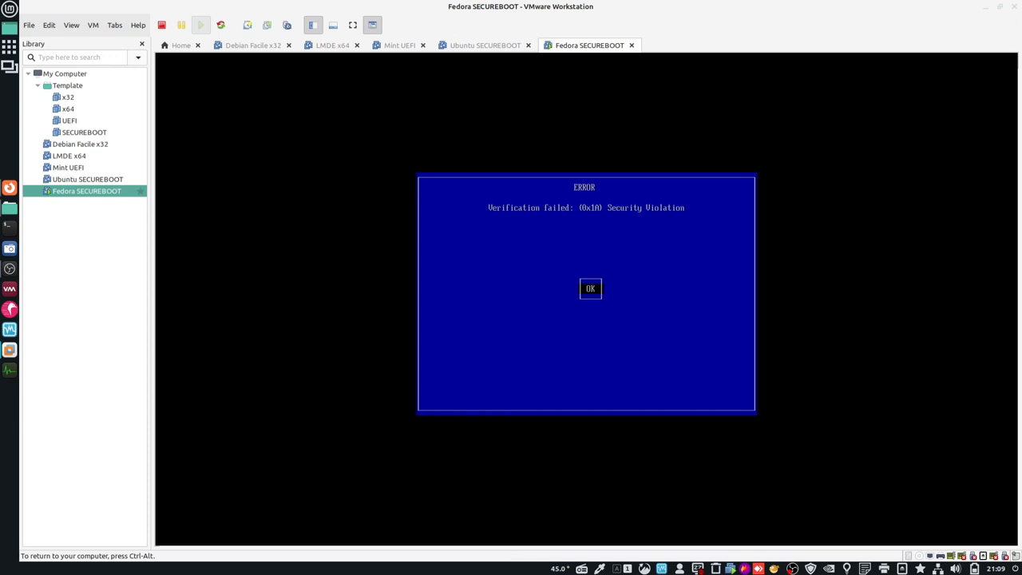
Step: Dismiss the verification error, enter MOK management and choose to enroll a key from disk
{"action": "key", "text": "Return"}
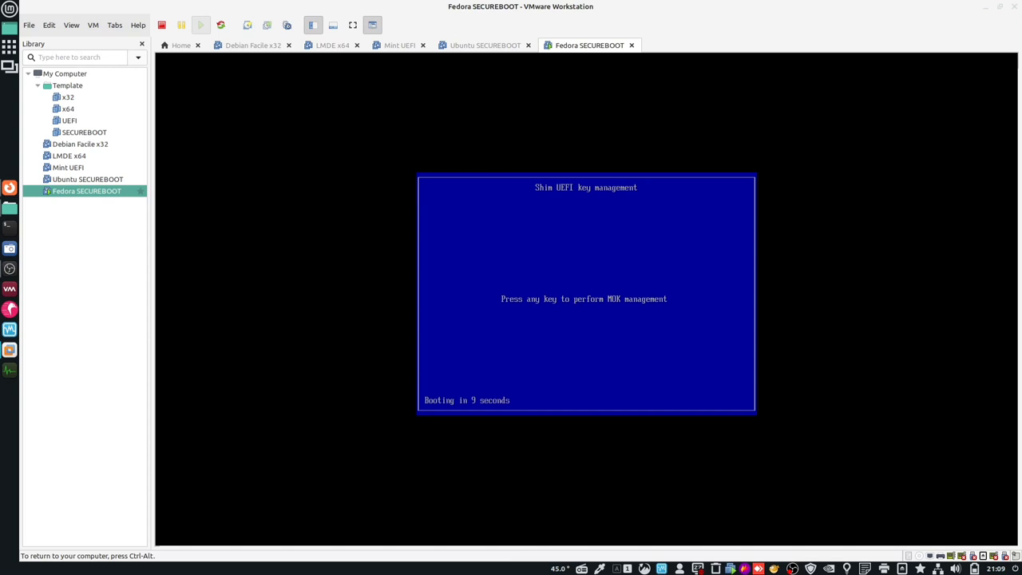
{"action": "key", "text": "Return"}
{"action": "key", "text": "Down"}
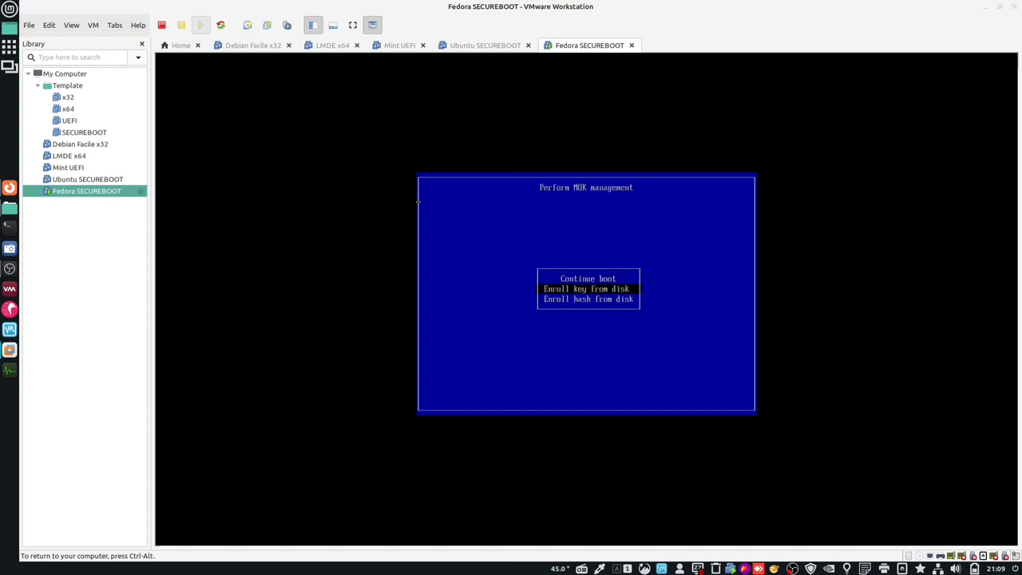
{"action": "key", "text": "Return"}
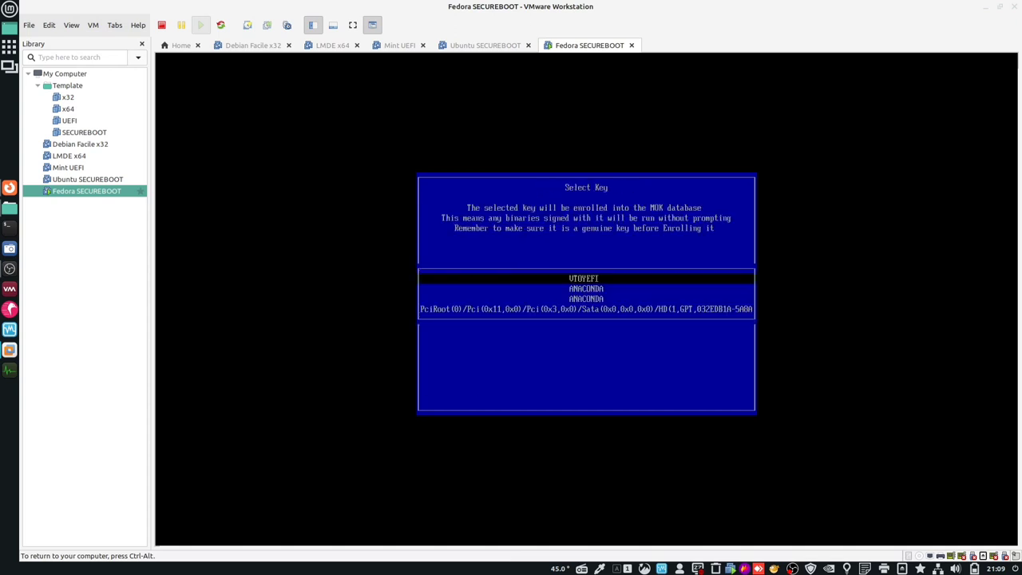
Step: Enroll ENROLL_THIS_KEY_IN_MOKMANAGER.cer from the VTOYEFI volume into the MOK database, confirm the enrollment and reboot
{"action": "key", "text": "Return"}
{"action": "key", "text": "Down"}
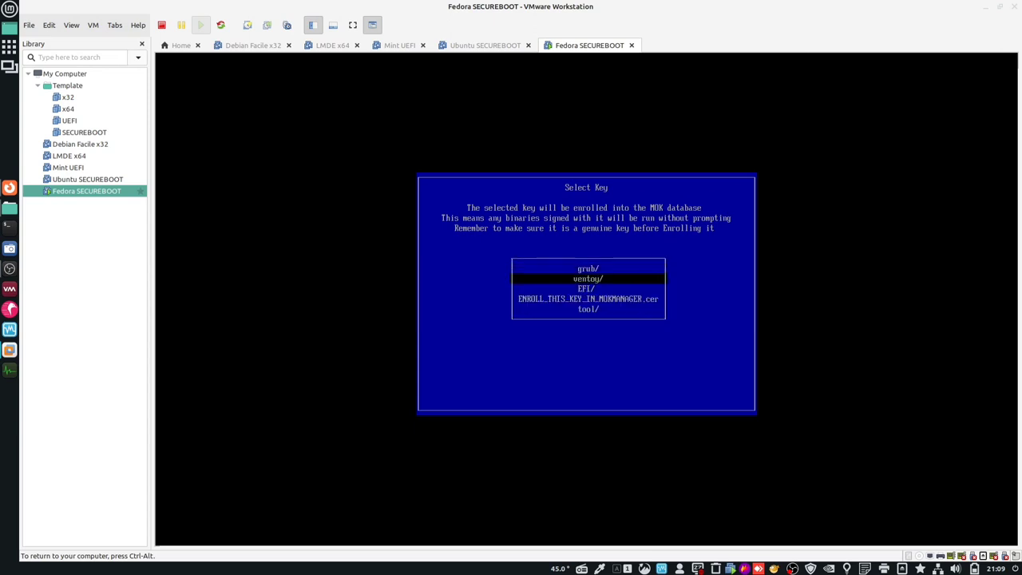
{"action": "key", "text": "Down"}
{"action": "key", "text": "Down"}
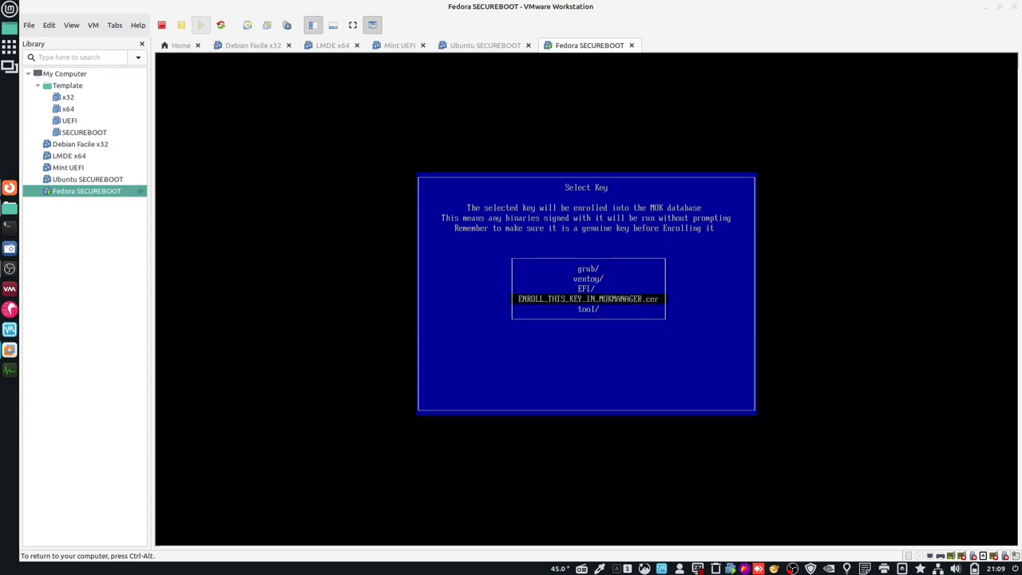
{"action": "key", "text": "Return"}
{"action": "key", "text": "Down"}
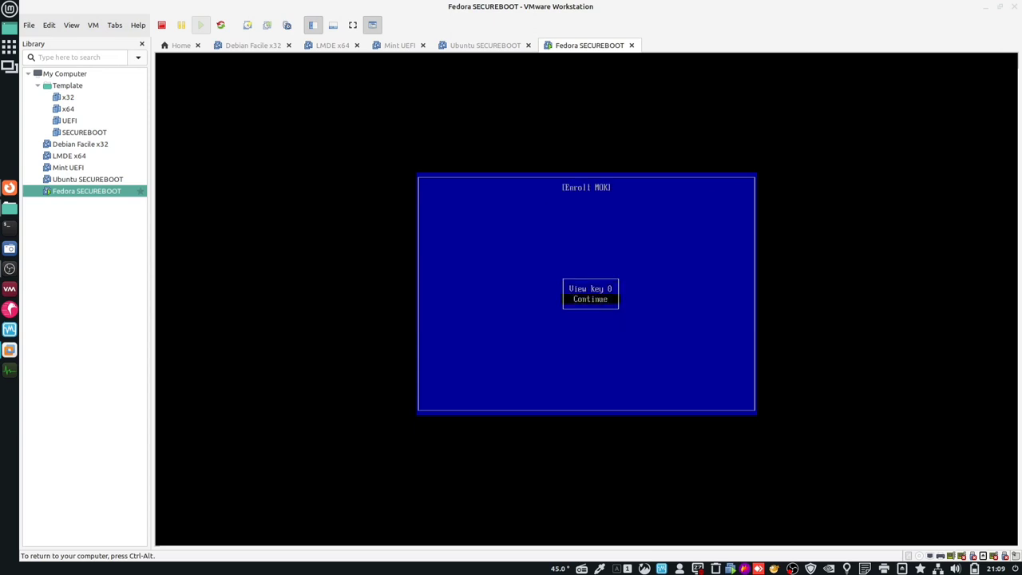
{"action": "key", "text": "Return"}
{"action": "key", "text": "Down"}
{"action": "key", "text": "Return"}
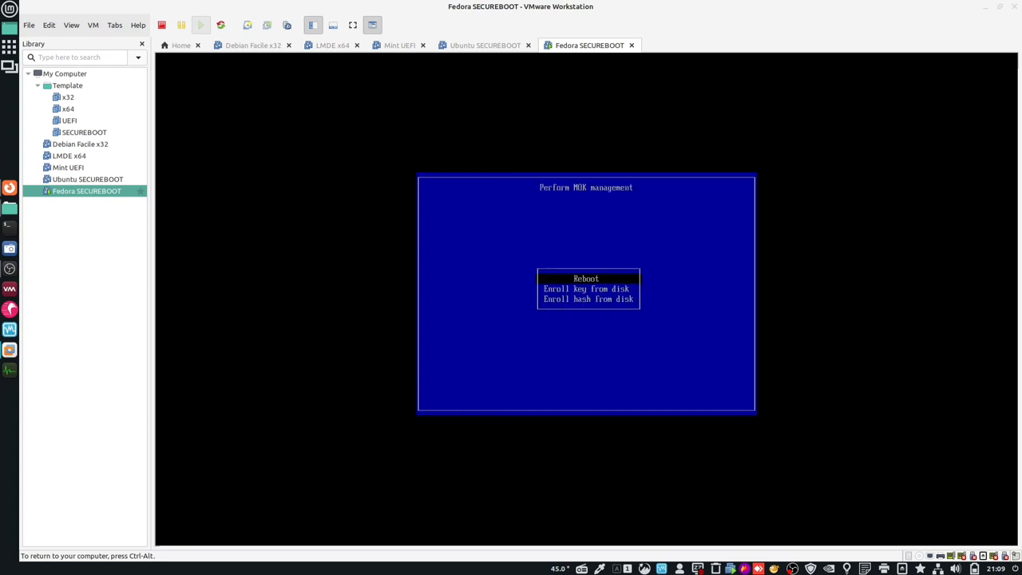
{"action": "key", "text": "Return"}
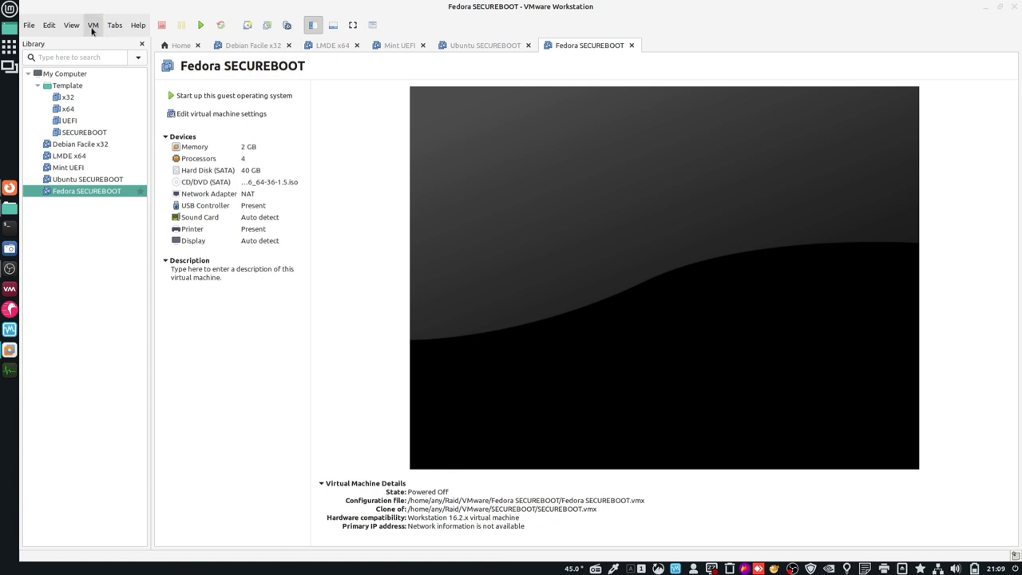
Step: Power on the Fedora SECUREBOOT virtual machine to its firmware
{"action": "left_click", "coordinate": [93, 25]}
{"action": "mouse_move", "coordinate": [108, 46]}
{"action": "left_click", "coordinate": [281, 163]}
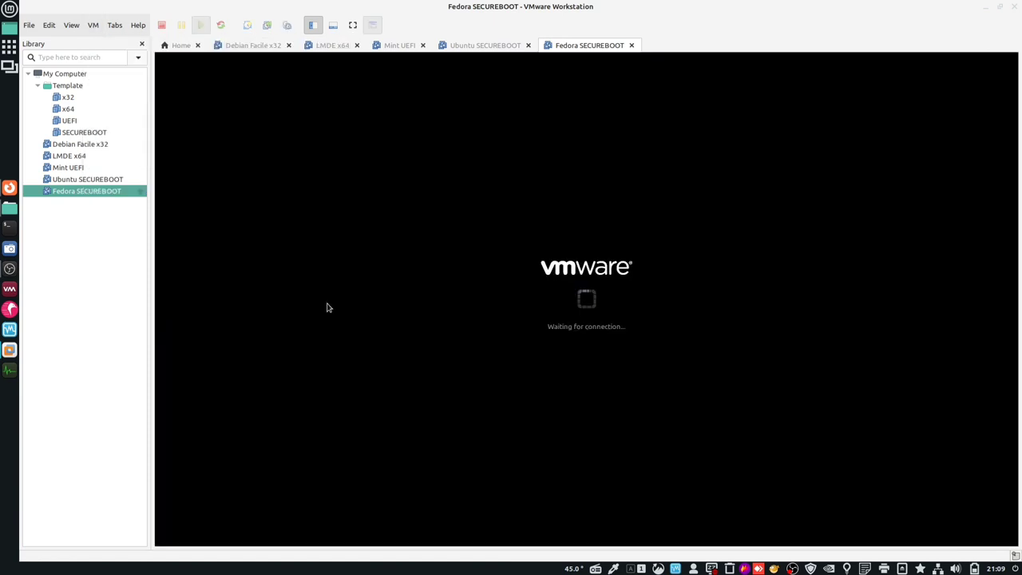
Step: Direct input to the Fedora virtual machine and boot it from EFI USB Device in the Boot Manager
{"action": "left_click", "coordinate": [532, 385]}
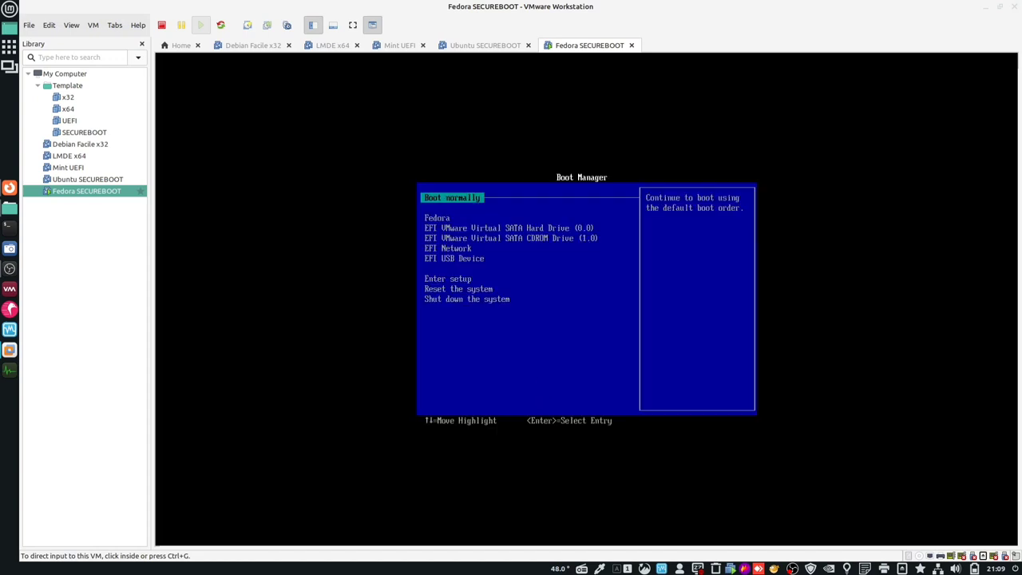
{"action": "key", "text": "Down"}
{"action": "key", "text": "Down"}
{"action": "key", "text": "Down"}
{"action": "key", "text": "Down"}
{"action": "key", "text": "Down"}
{"action": "key", "text": "Return"}
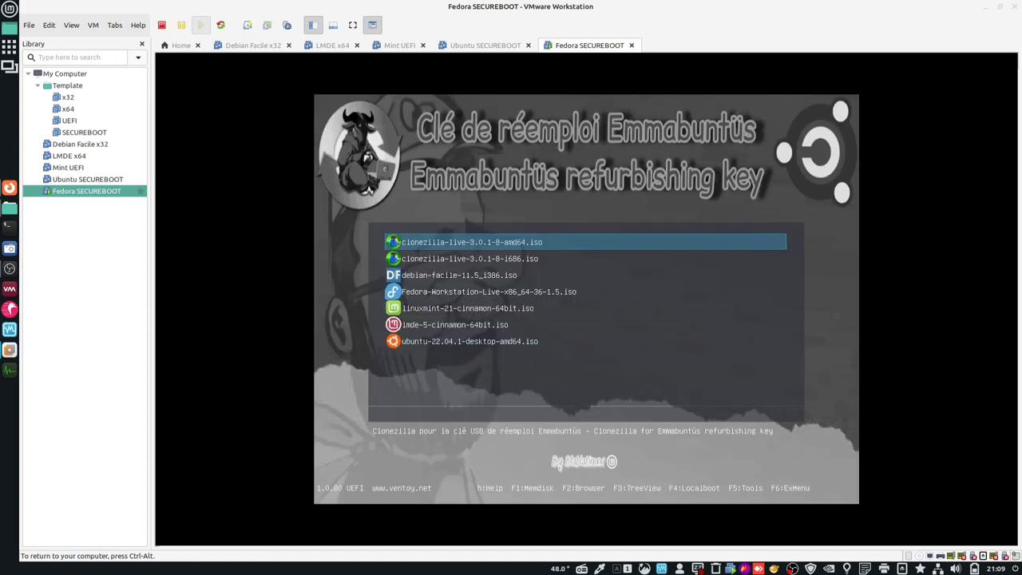
Step: Boot clonezilla-live-3.0.1-8-amd64.iso in normal mode and launch "Sauvegarde du clone sur la clé de réemploi"
{"action": "key", "text": "Return"}
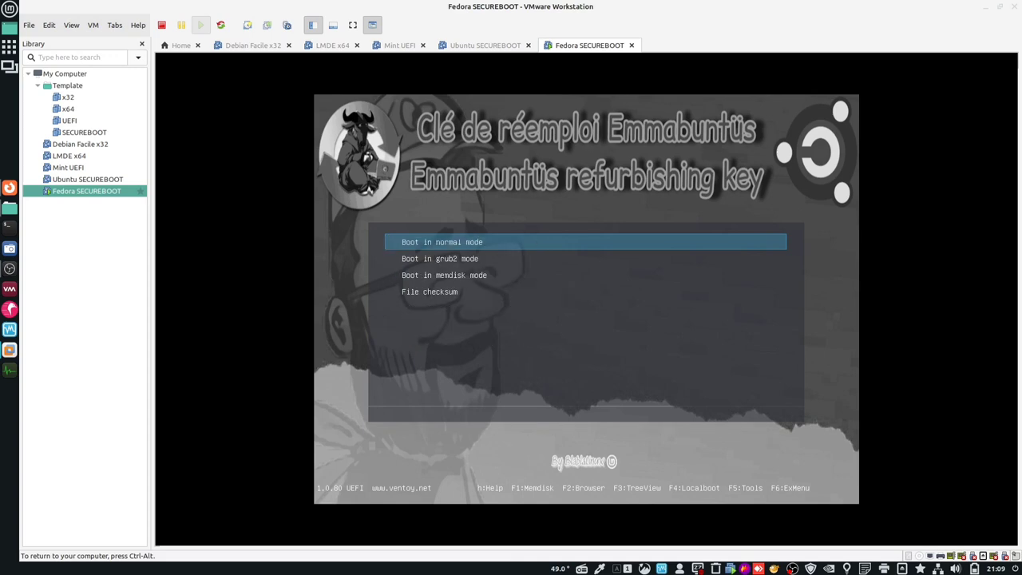
{"action": "key", "text": "Return"}
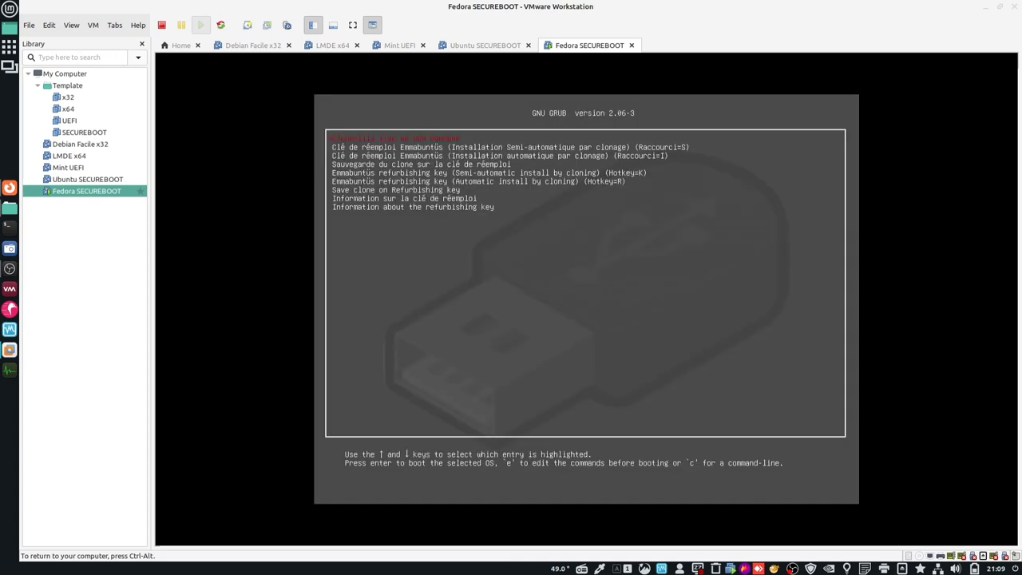
{"action": "key", "text": "Down"}
{"action": "key", "text": "Down"}
{"action": "key", "text": "Down"}
{"action": "key", "text": "Return"}
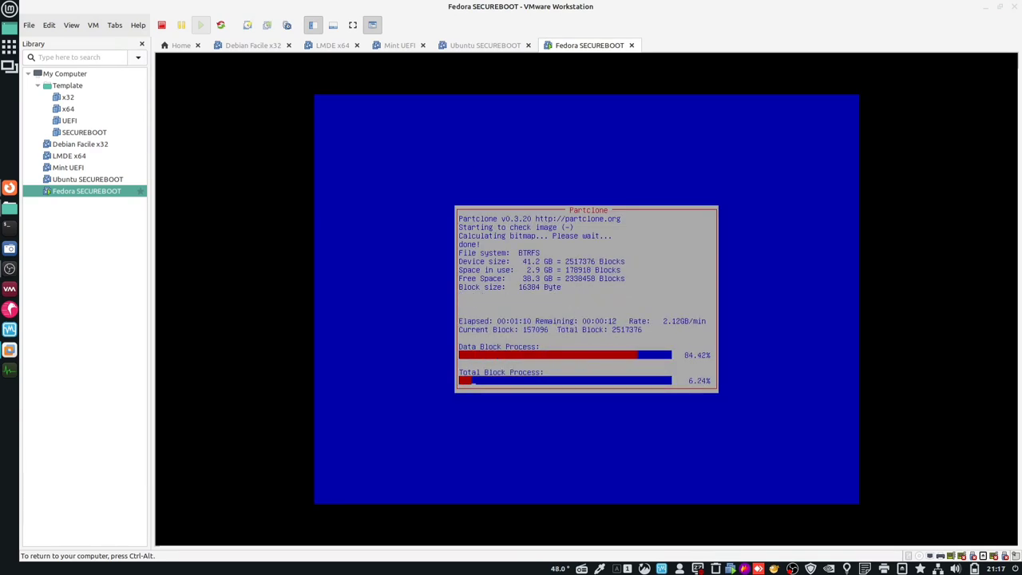
Step: Continue after the Fedora clone is saved and shut the machine down with the "Arrêt" option
{"action": "key", "text": "Return"}
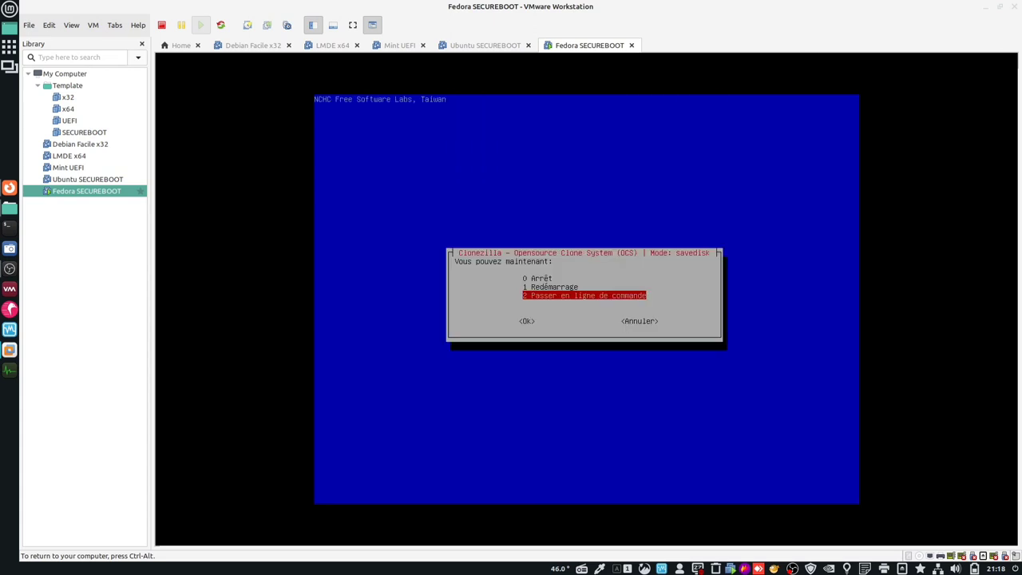
{"action": "key", "text": "Up"}
{"action": "key", "text": "Up"}
{"action": "key", "text": "Return"}
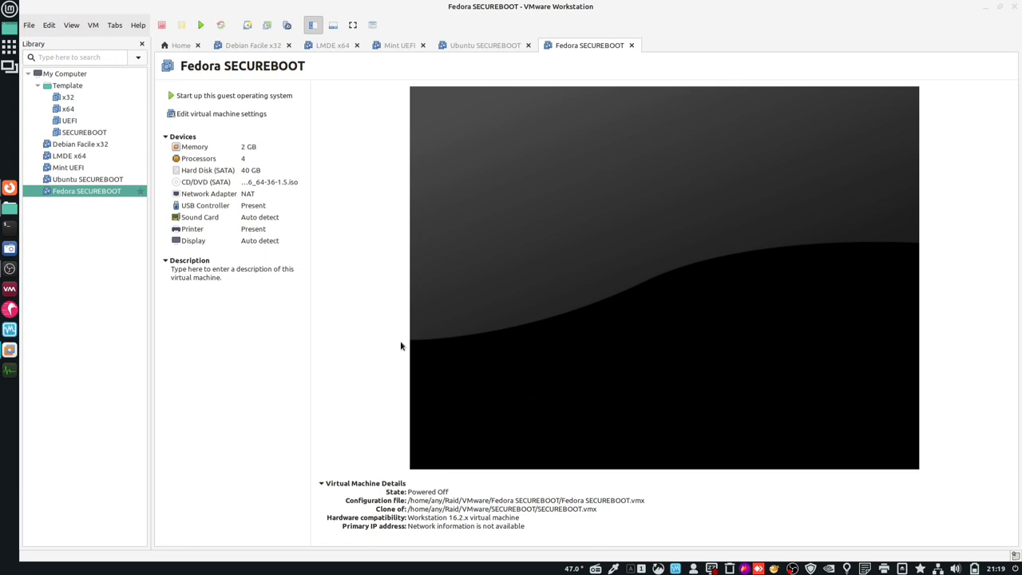
{"action": "left_click", "coordinate": [8, 207]}
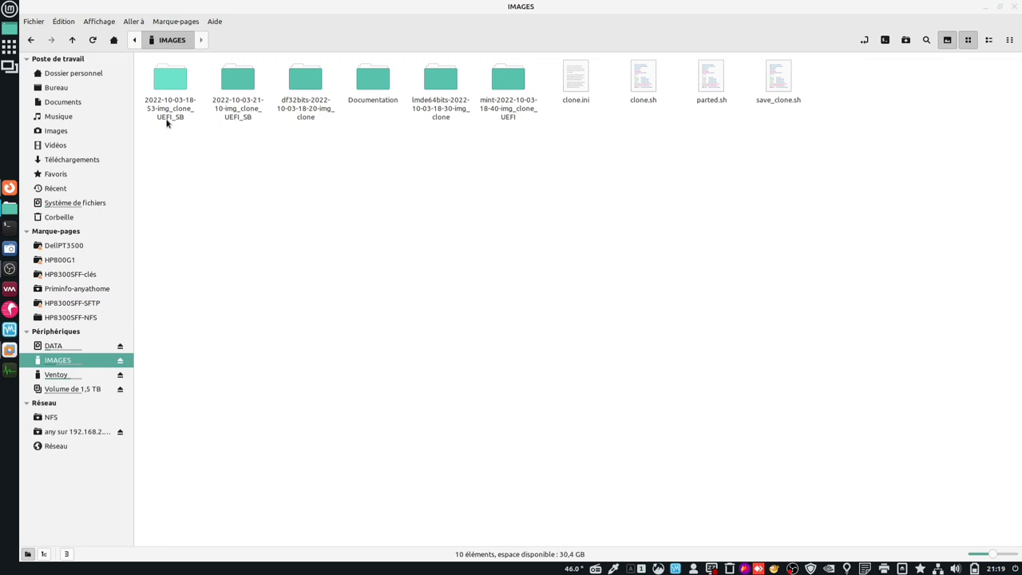
{"action": "right_click", "coordinate": [167, 120]}
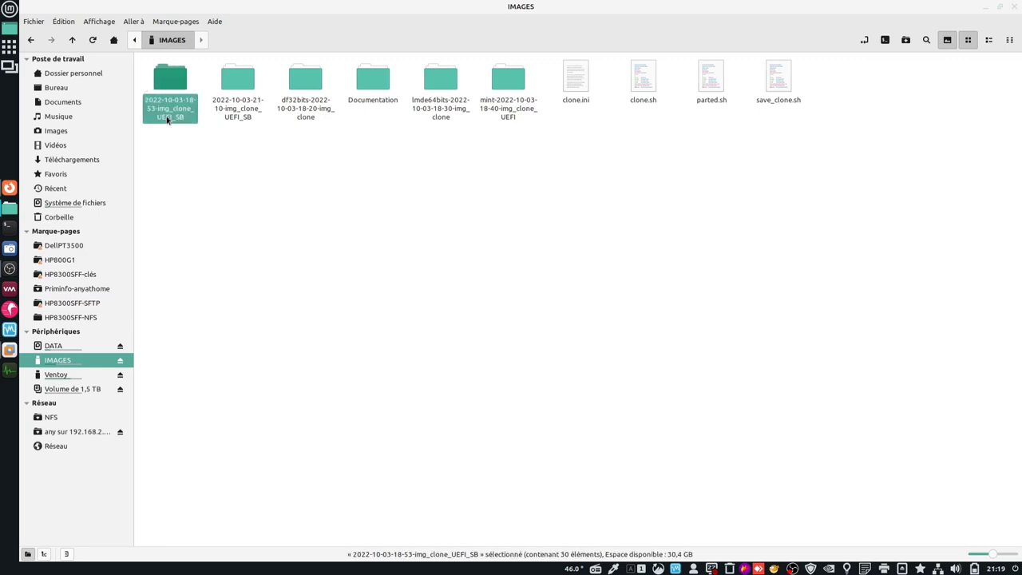
{"action": "left_click", "coordinate": [213, 259]}
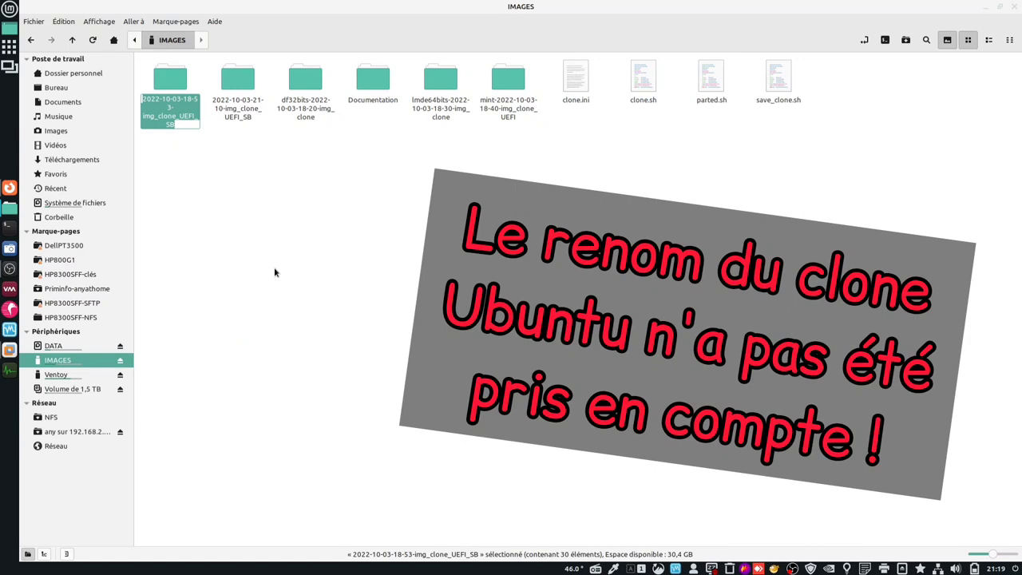
{"action": "key", "text": "Home"}
{"action": "type", "text": "fedora"}
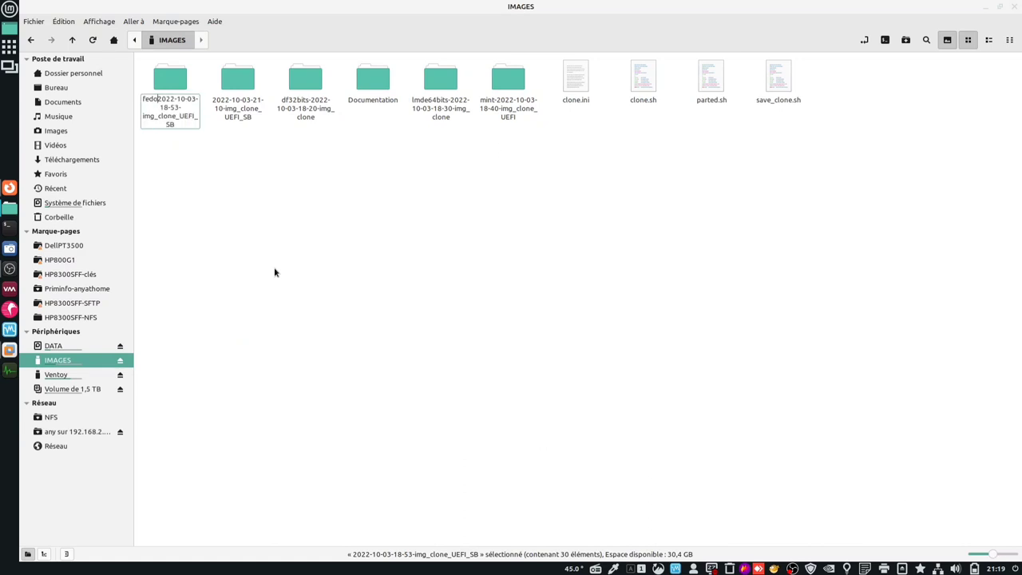
{"action": "type", "text": "-"}
{"action": "key", "text": "Return"}
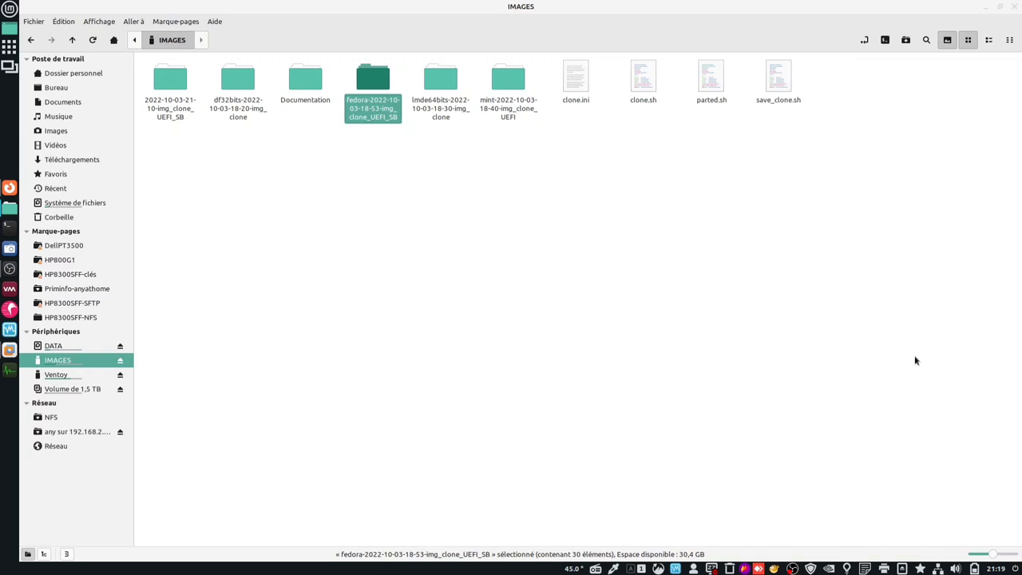
{"action": "left_click", "coordinate": [916, 360]}
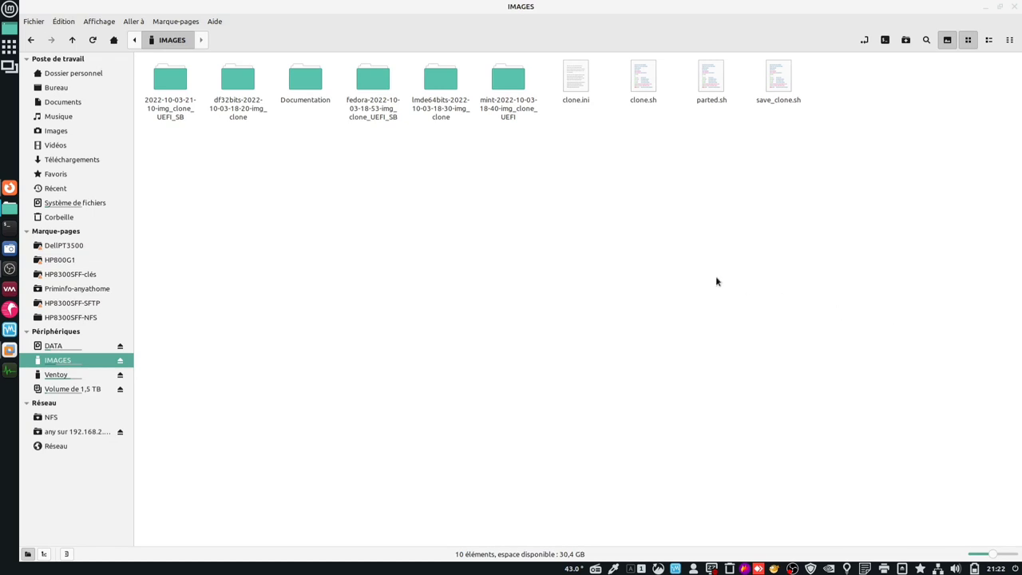
{"action": "right_click", "coordinate": [643, 90]}
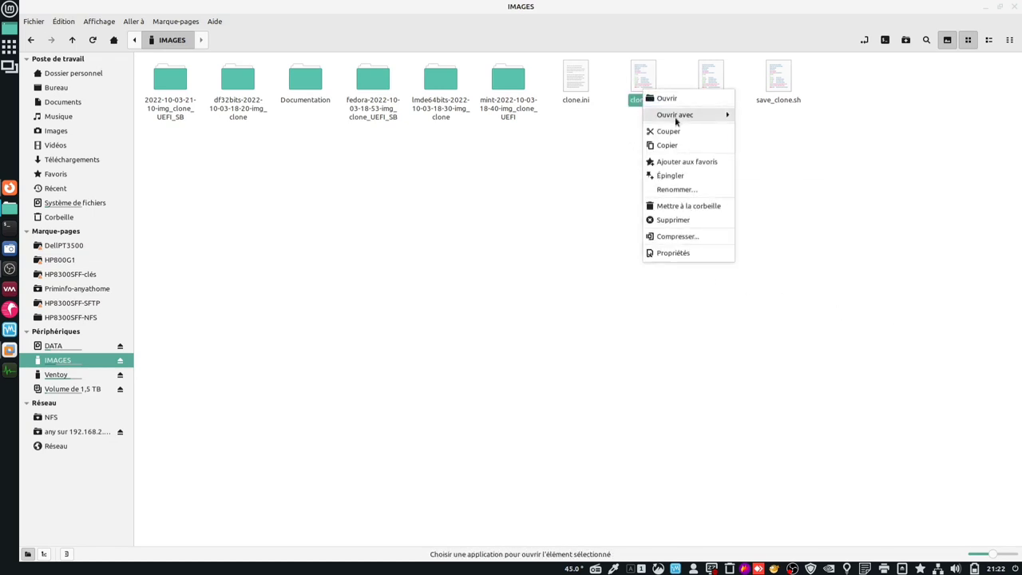
{"action": "mouse_move", "coordinate": [675, 116]}
{"action": "left_click", "coordinate": [755, 119]}
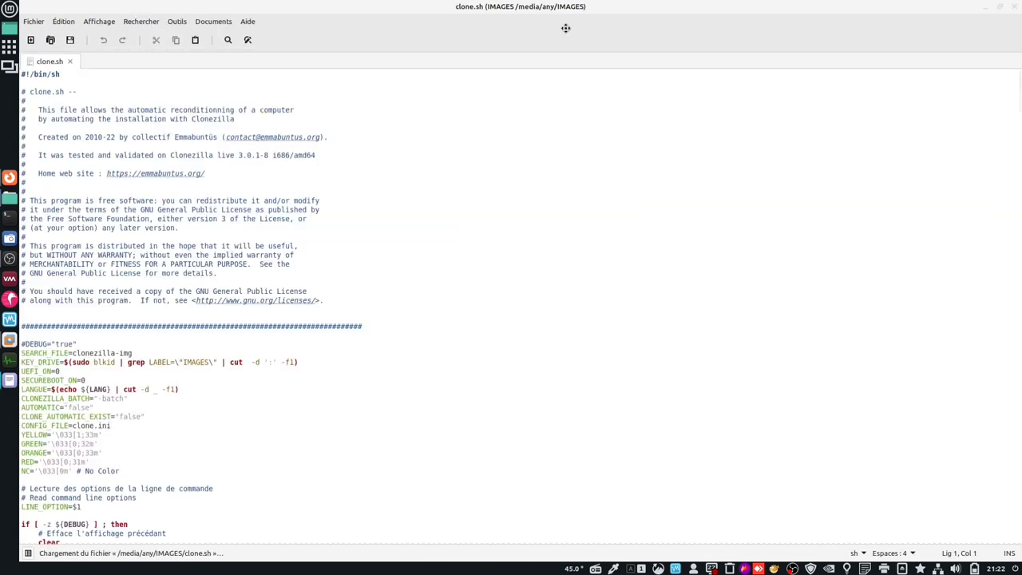
{"action": "left_click", "coordinate": [1014, 6]}
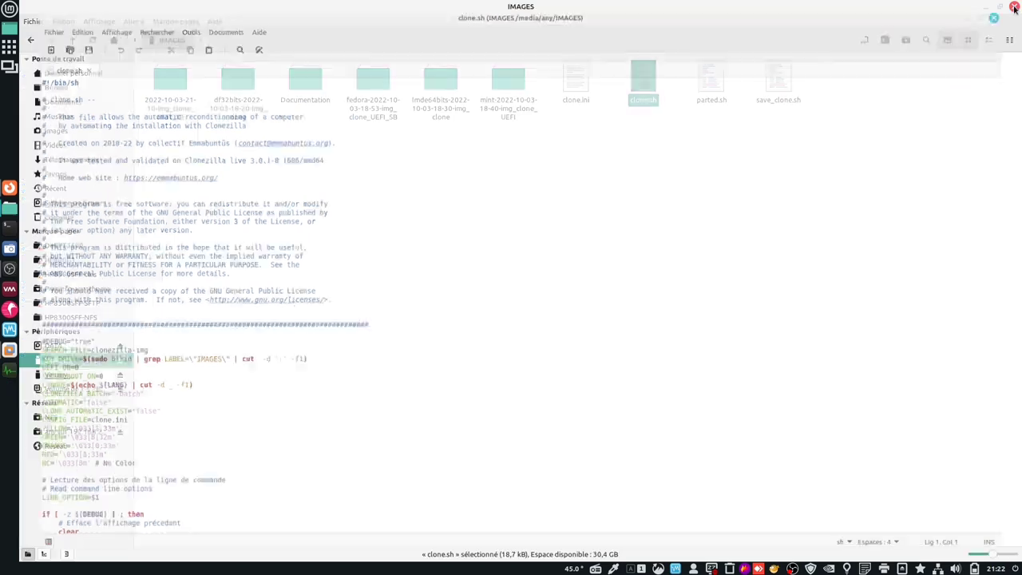
Step: Open clone.ini in the text editor and tile its window side by side with the IMAGES folder window
{"action": "right_click", "coordinate": [579, 87]}
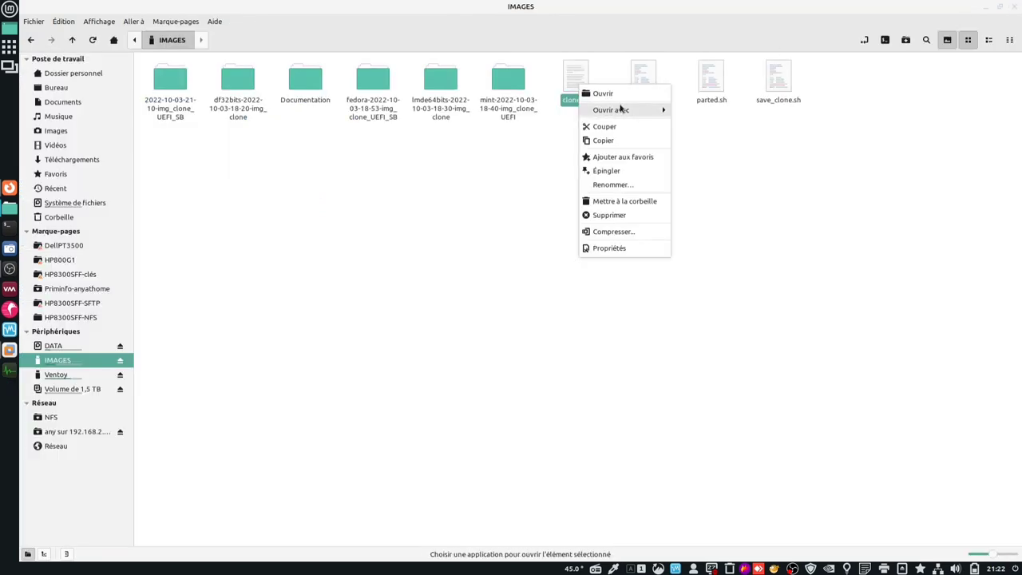
{"action": "mouse_move", "coordinate": [630, 110]}
{"action": "left_click", "coordinate": [713, 112]}
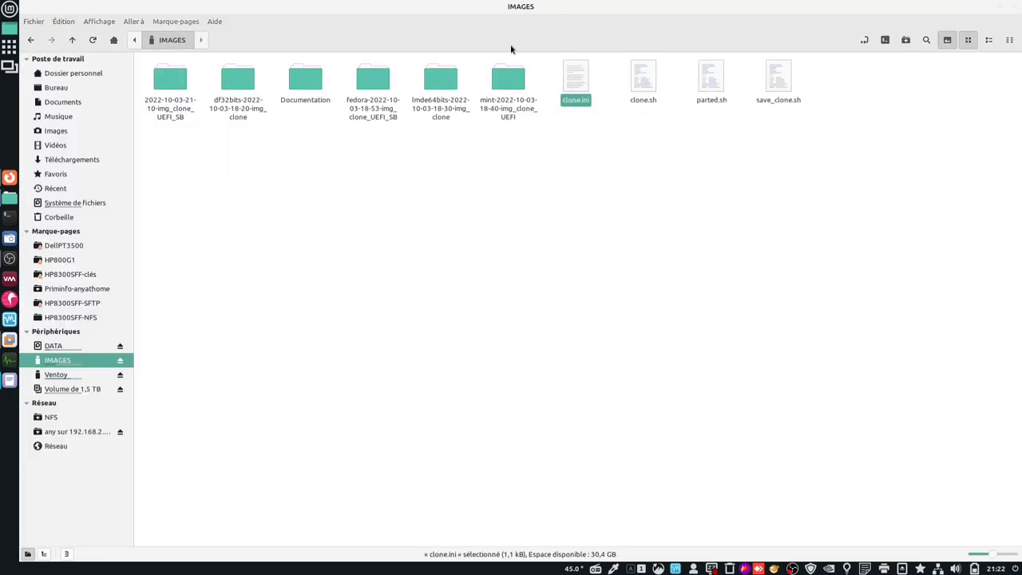
{"action": "double_click", "coordinate": [497, 7]}
{"action": "left_click_drag", "start_coordinate": [773, 190], "coordinate": [1021, 239]}
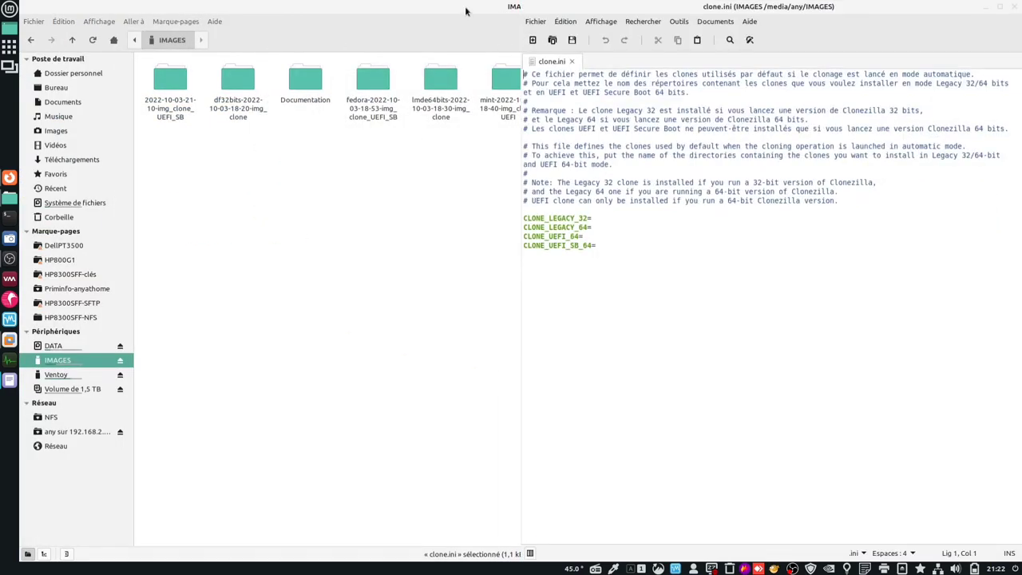
{"action": "left_click_drag", "start_coordinate": [469, 11], "coordinate": [13, 257]}
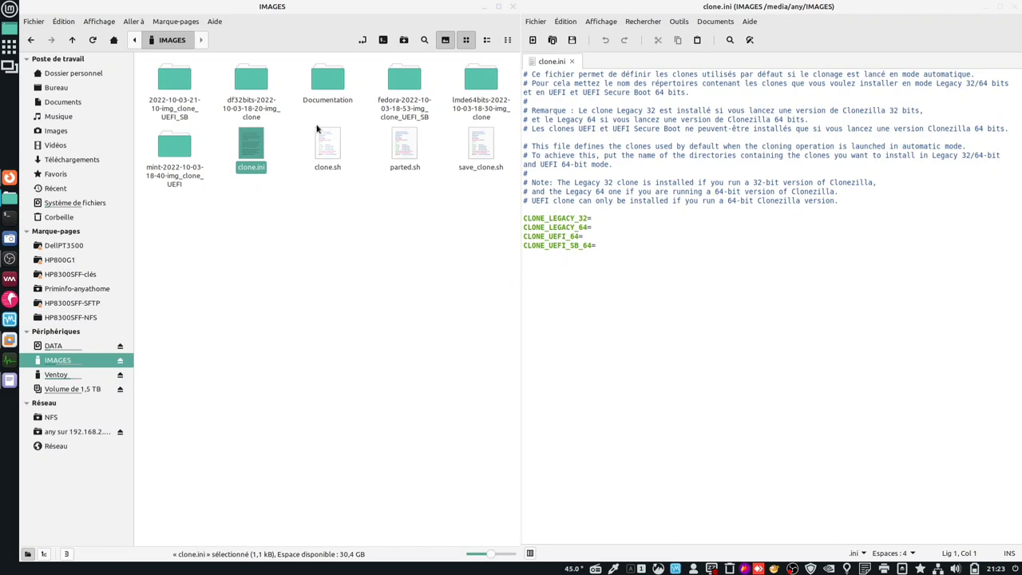
{"action": "left_click", "coordinate": [249, 111]}
{"action": "right_click", "coordinate": [249, 112]}
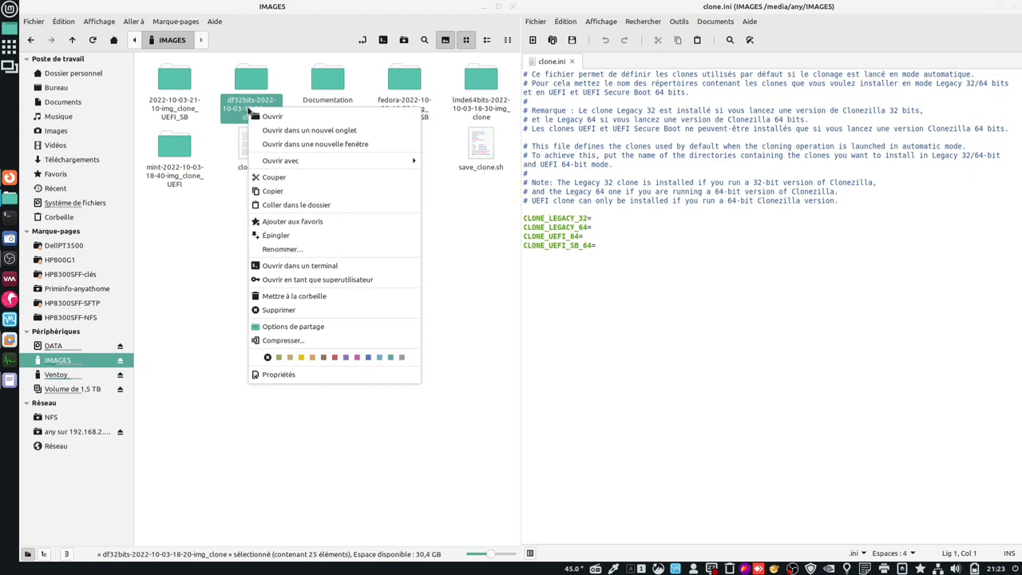
{"action": "left_click", "coordinate": [334, 373]}
{"action": "right_click", "coordinate": [555, 199]}
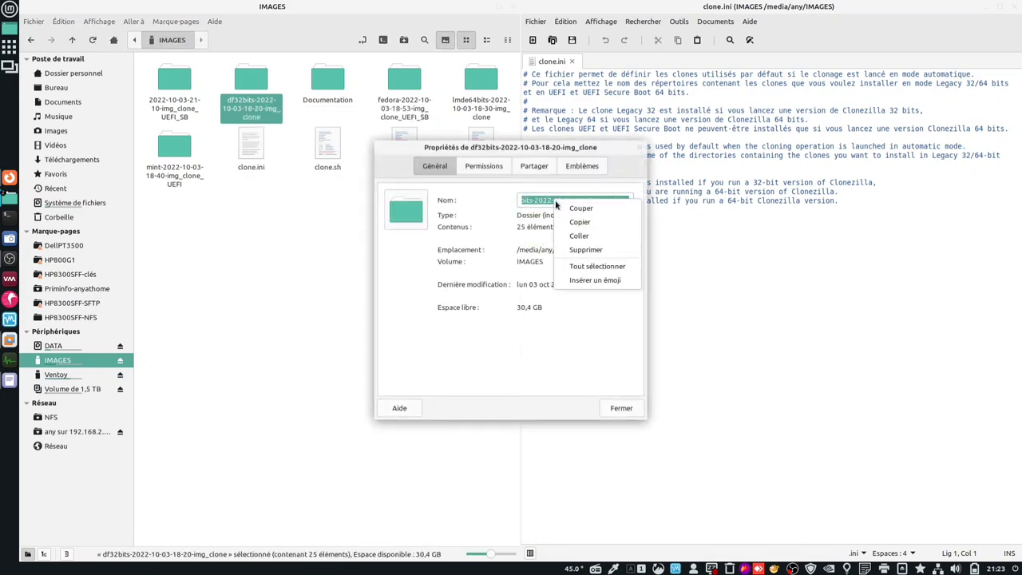
{"action": "left_click", "coordinate": [580, 222]}
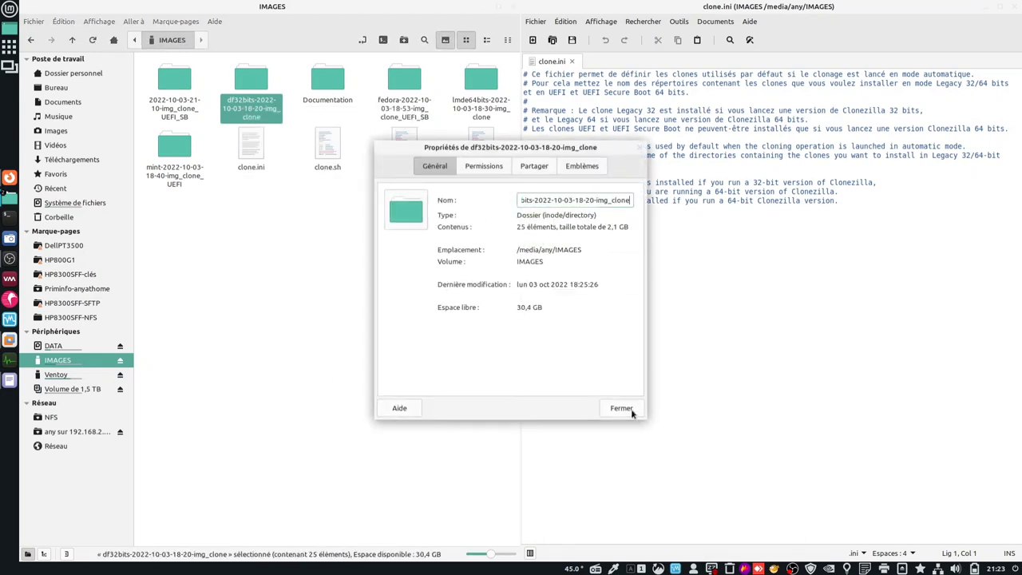
{"action": "left_click", "coordinate": [622, 408]}
{"action": "right_click", "coordinate": [601, 218]}
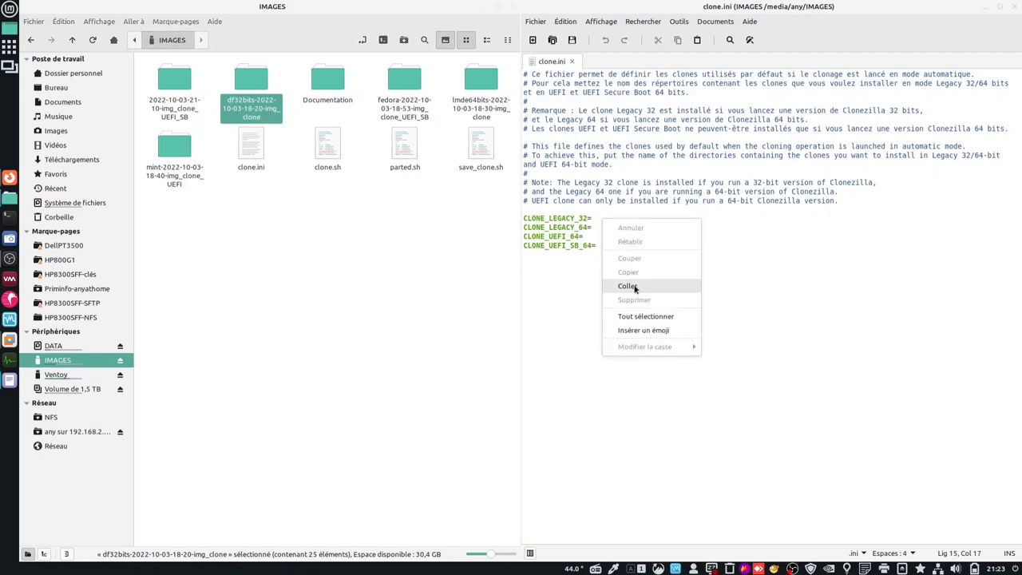
{"action": "left_click", "coordinate": [635, 289]}
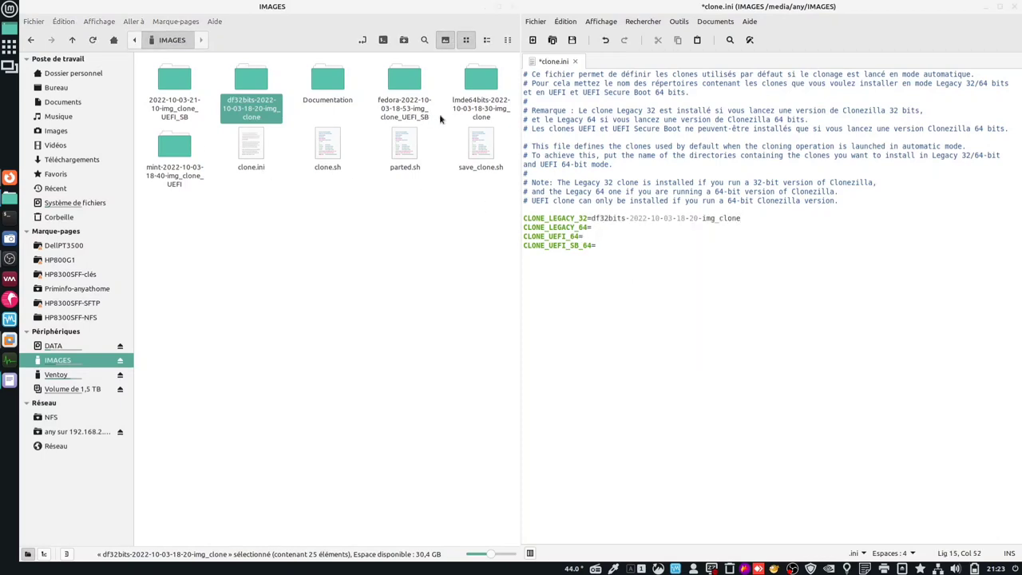
{"action": "left_click", "coordinate": [479, 108]}
{"action": "right_click", "coordinate": [469, 111]}
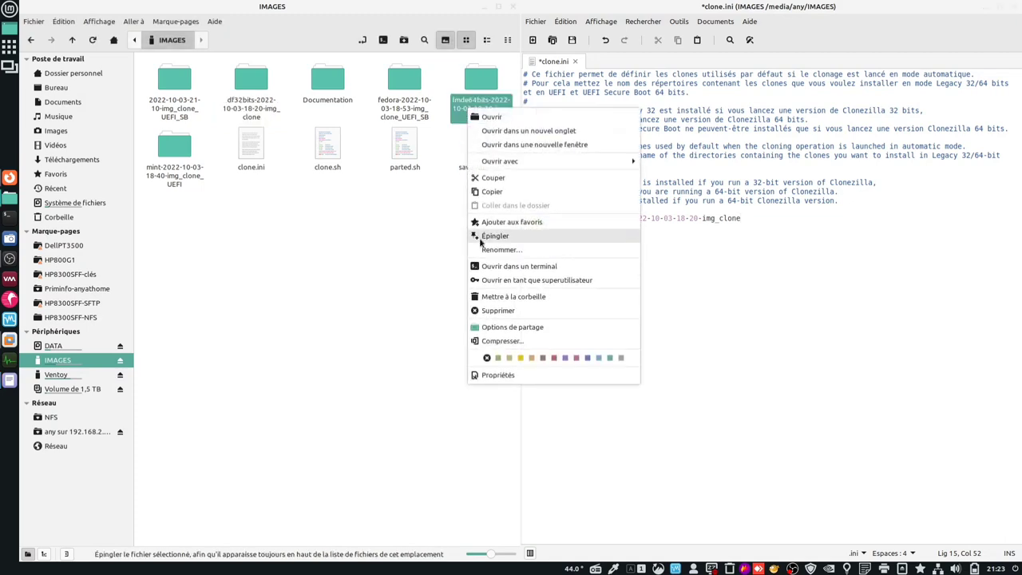
{"action": "left_click", "coordinate": [498, 375]}
{"action": "right_click", "coordinate": [560, 205]}
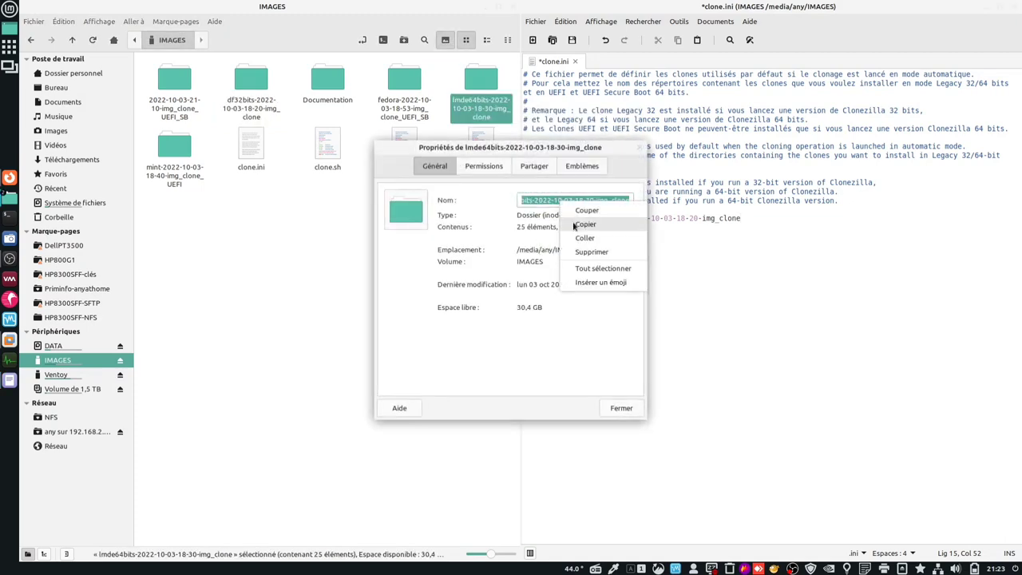
{"action": "left_click", "coordinate": [587, 226]}
{"action": "left_click", "coordinate": [622, 408]}
{"action": "left_click", "coordinate": [596, 227]}
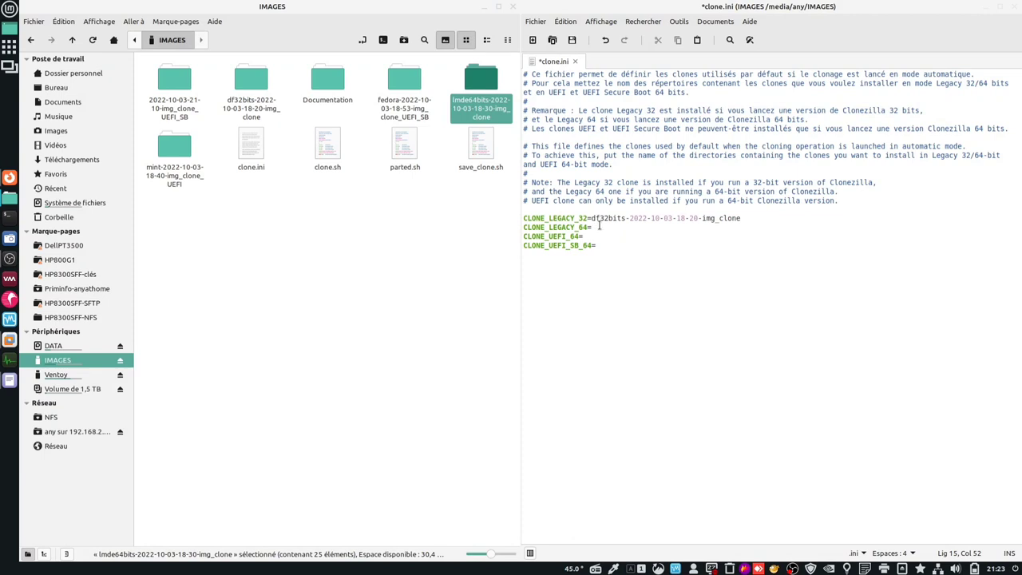
{"action": "right_click", "coordinate": [599, 227]}
{"action": "left_click", "coordinate": [626, 292]}
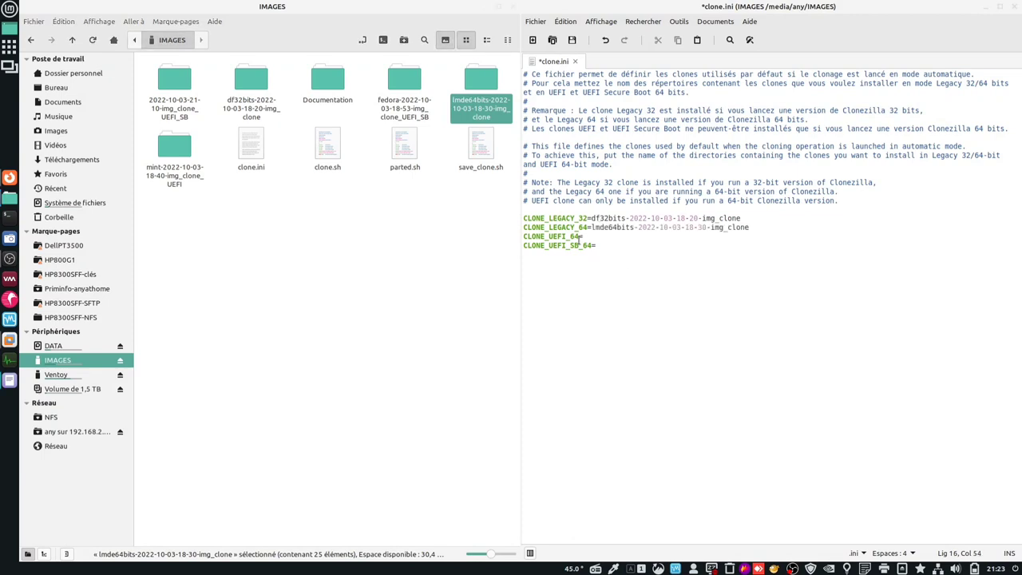
{"action": "left_click", "coordinate": [196, 180]}
{"action": "right_click", "coordinate": [195, 179]}
{"action": "left_click", "coordinate": [228, 447]}
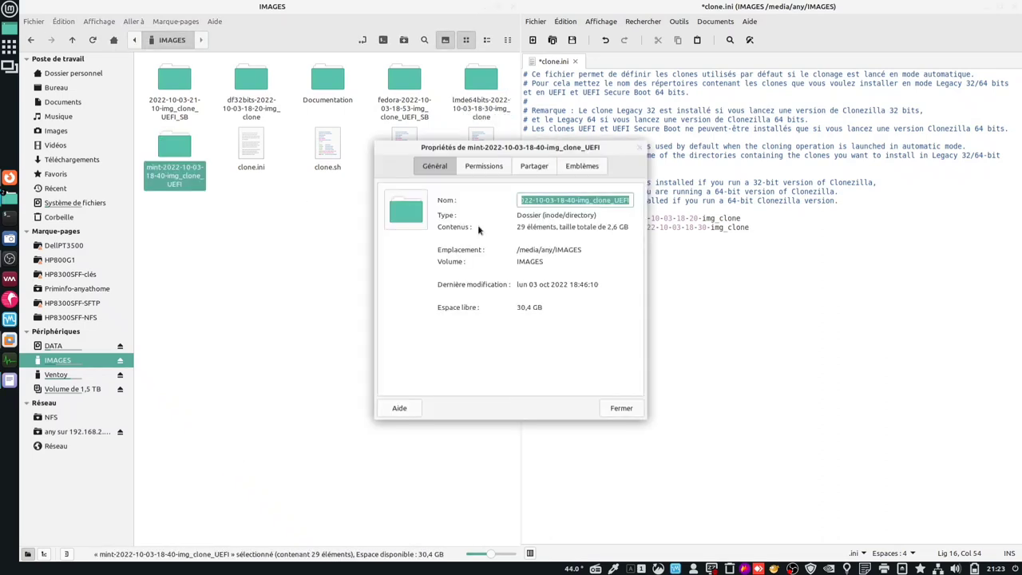
{"action": "right_click", "coordinate": [546, 199]}
{"action": "left_click", "coordinate": [555, 221]}
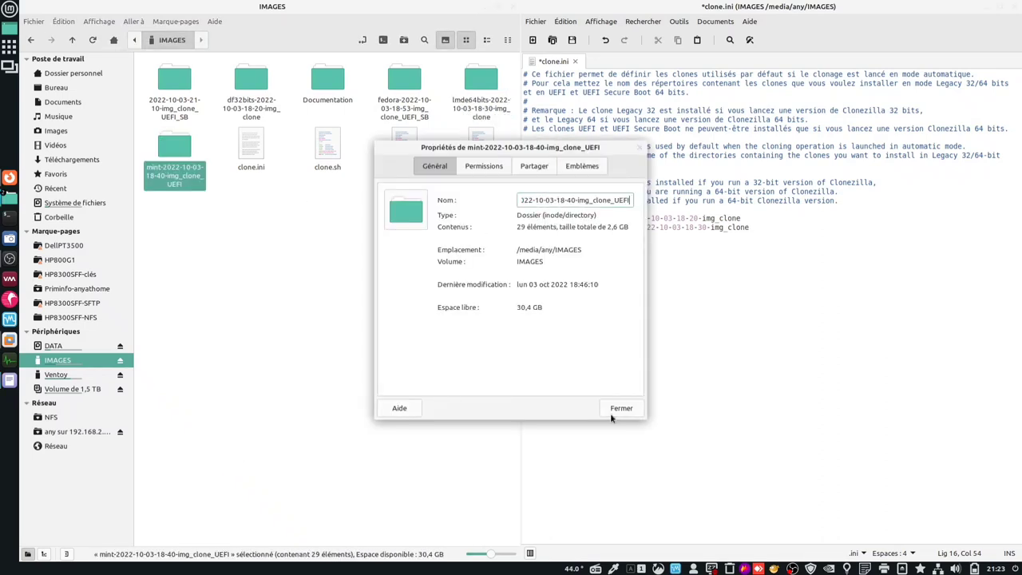
{"action": "left_click", "coordinate": [612, 410]}
{"action": "left_click", "coordinate": [605, 237]}
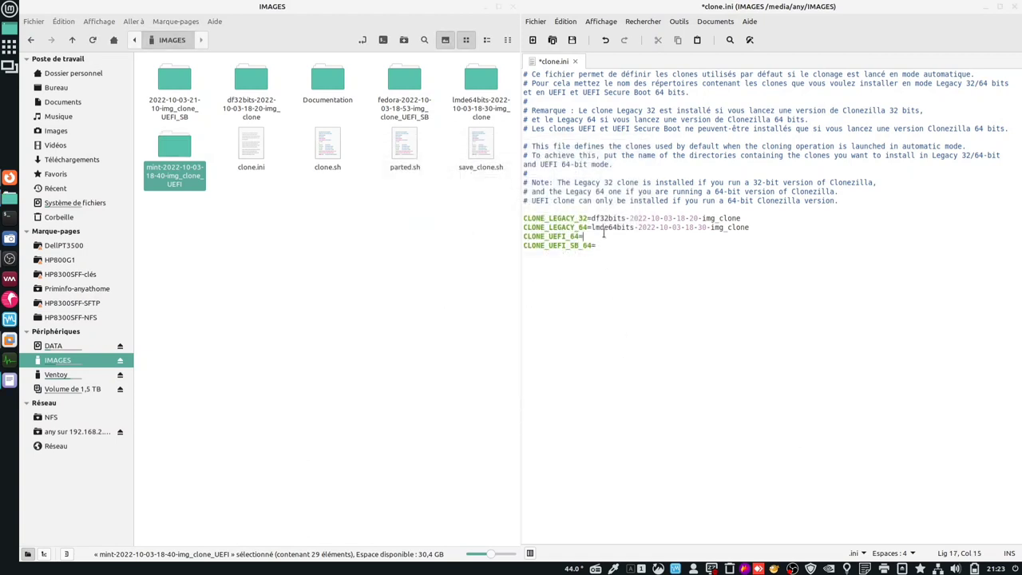
{"action": "right_click", "coordinate": [604, 236]}
{"action": "left_click", "coordinate": [630, 300]}
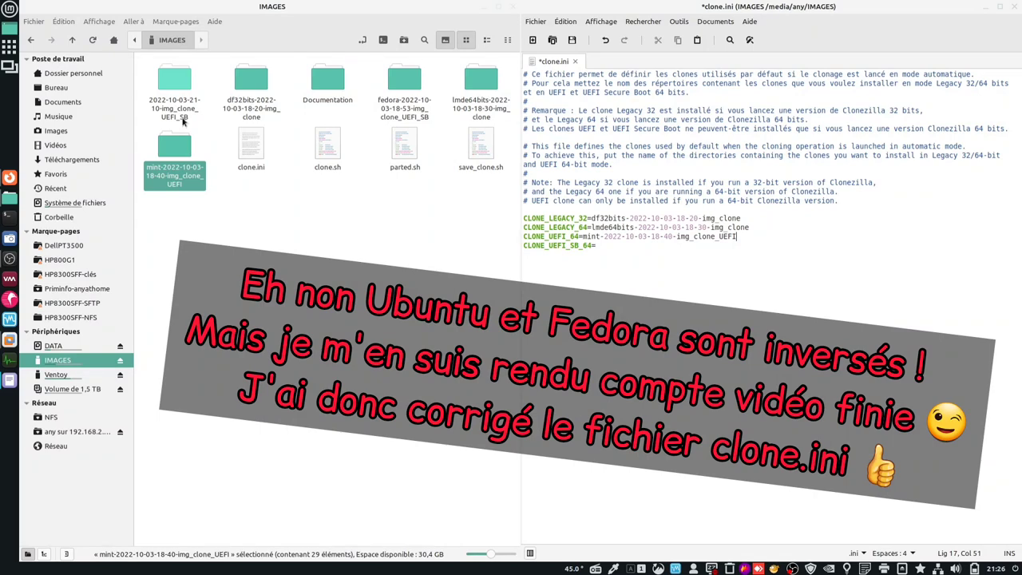
{"action": "left_click", "coordinate": [183, 119]}
{"action": "right_click", "coordinate": [183, 120]}
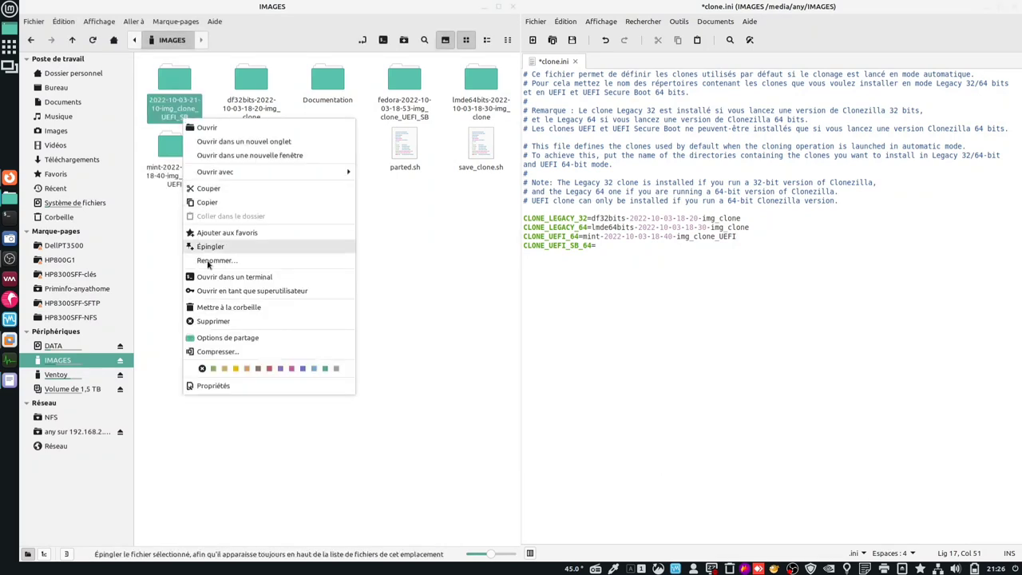
{"action": "left_click", "coordinate": [216, 261]}
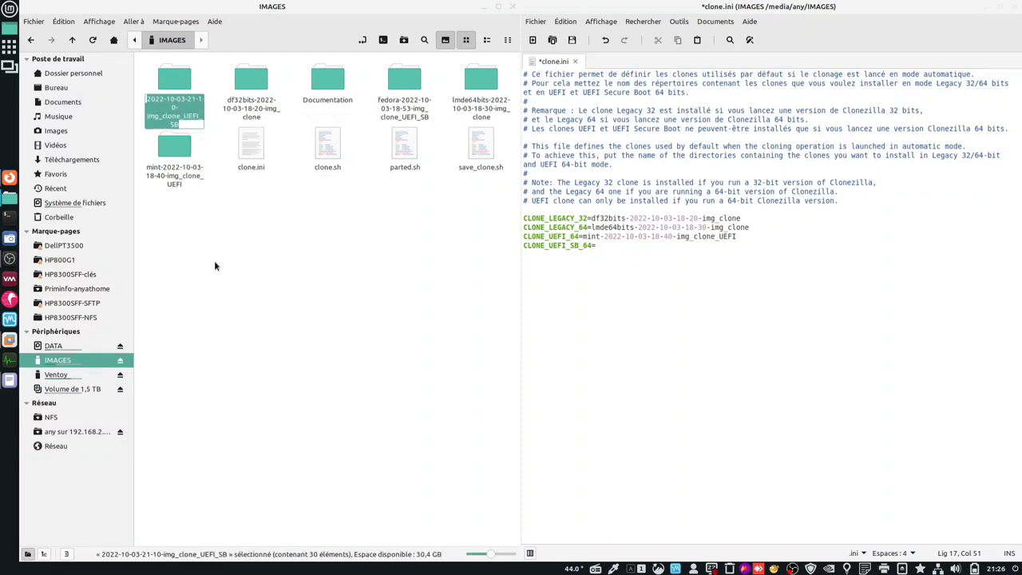
{"action": "key", "text": "Home"}
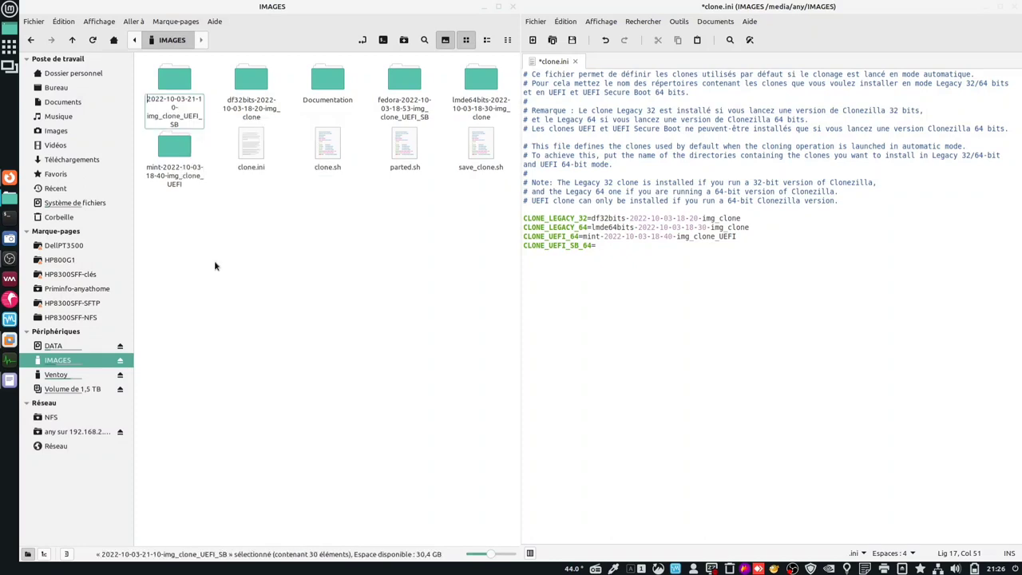
{"action": "type", "text": "ubuntu-"}
{"action": "key", "text": "Return"}
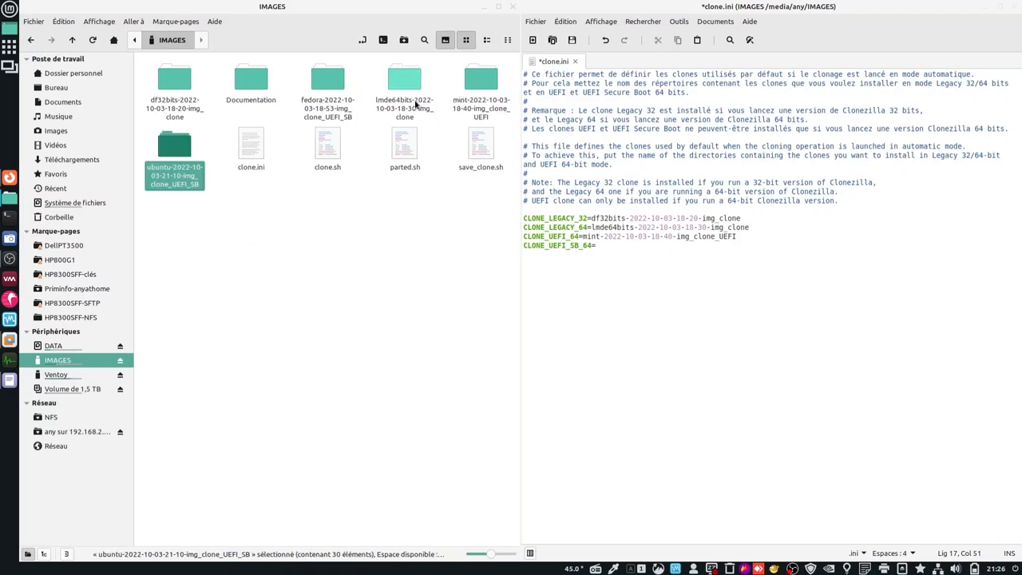
{"action": "left_click", "coordinate": [326, 114]}
{"action": "right_click", "coordinate": [326, 110]}
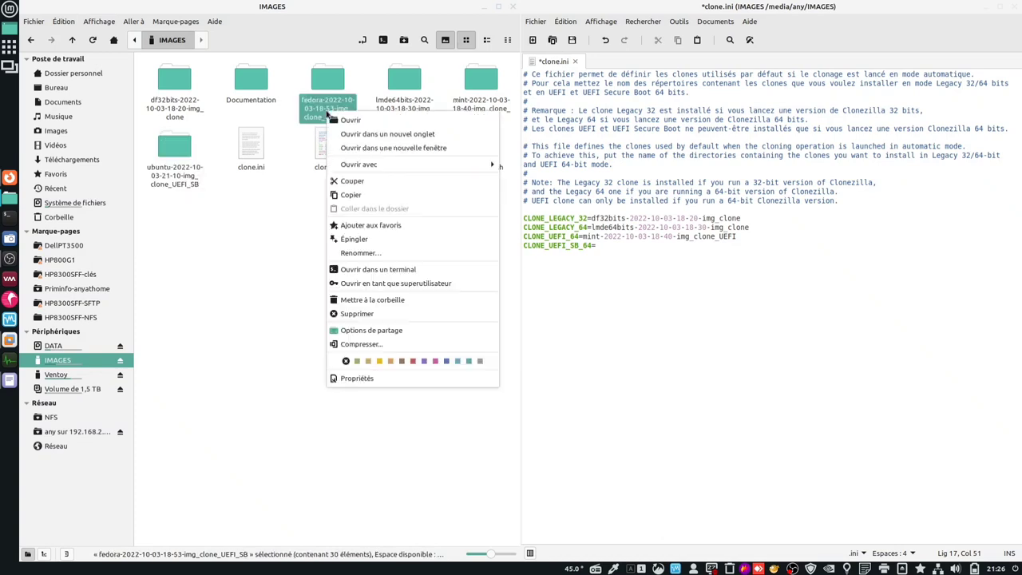
{"action": "left_click", "coordinate": [345, 381]}
{"action": "right_click", "coordinate": [540, 201]}
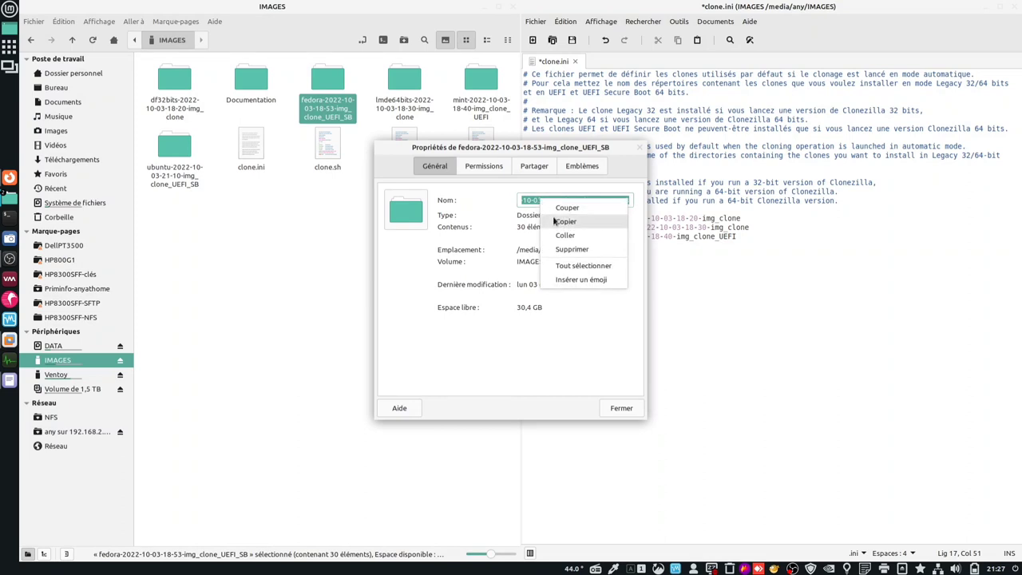
{"action": "left_click", "coordinate": [559, 223]}
{"action": "left_click", "coordinate": [621, 408]}
{"action": "right_click", "coordinate": [634, 248]}
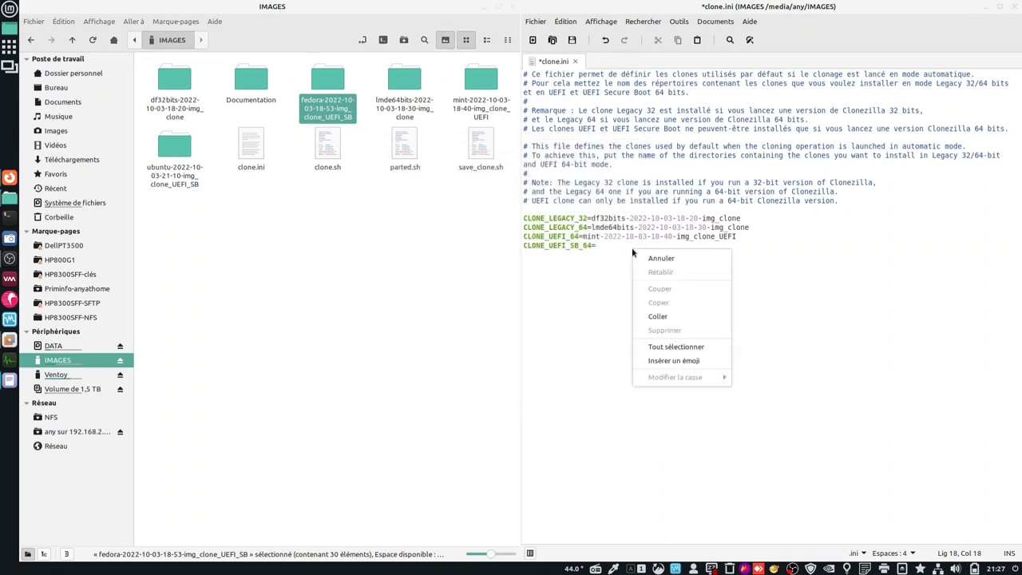
{"action": "left_click", "coordinate": [663, 317]}
{"action": "mouse_move", "coordinate": [771, 245]}
{"action": "left_mouse_down"}
{"action": "mouse_move", "coordinate": [658, 245]}
{"action": "mouse_move", "coordinate": [528, 201]}
{"action": "left_mouse_up"}
{"action": "left_click", "coordinate": [868, 258]}
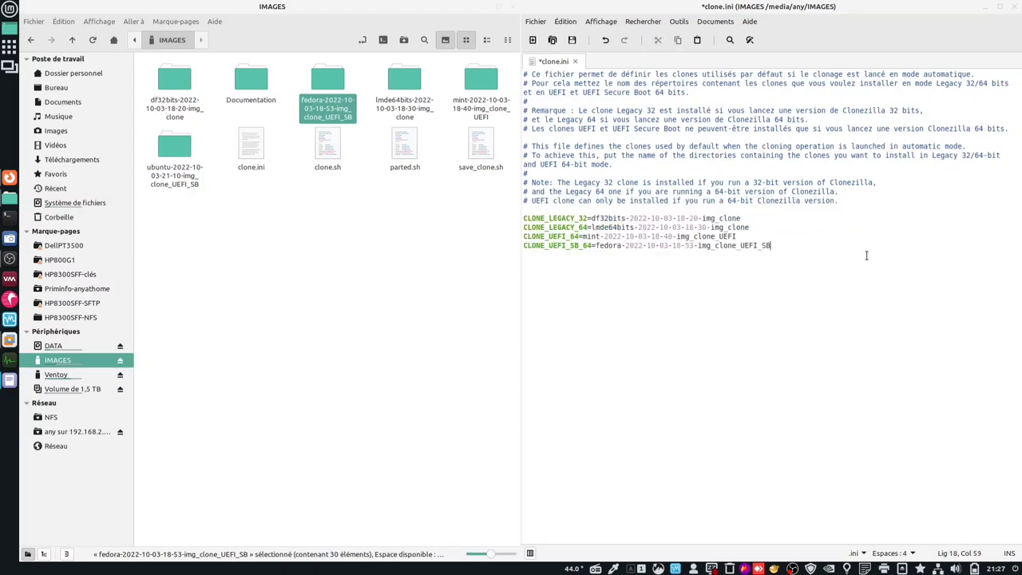
Step: Save clone.ini and close the text editor, the IMAGES folder window and VMware Workstation
{"action": "left_click", "coordinate": [571, 39]}
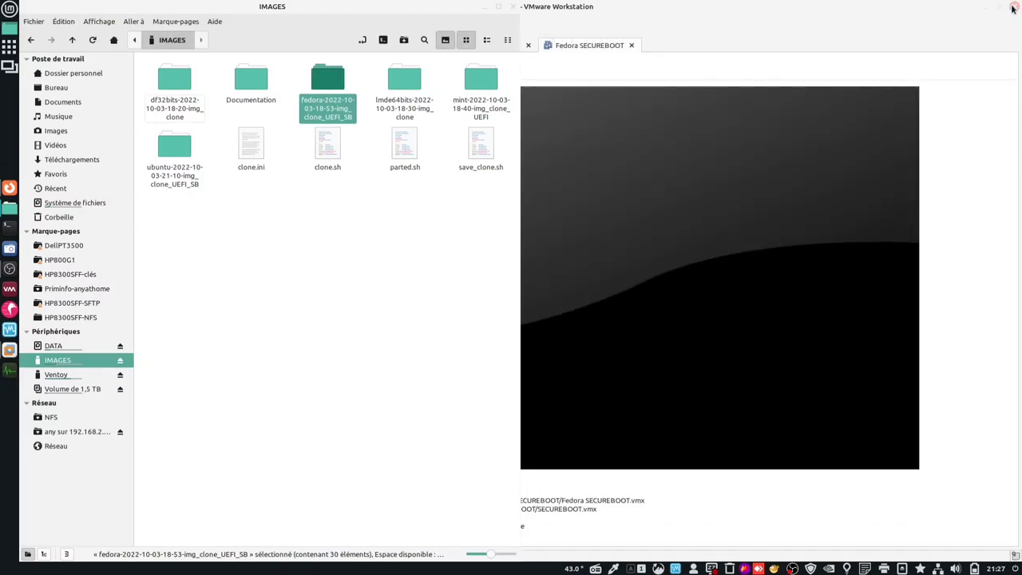
{"action": "left_click", "coordinate": [1014, 9]}
{"action": "left_click", "coordinate": [514, 8]}
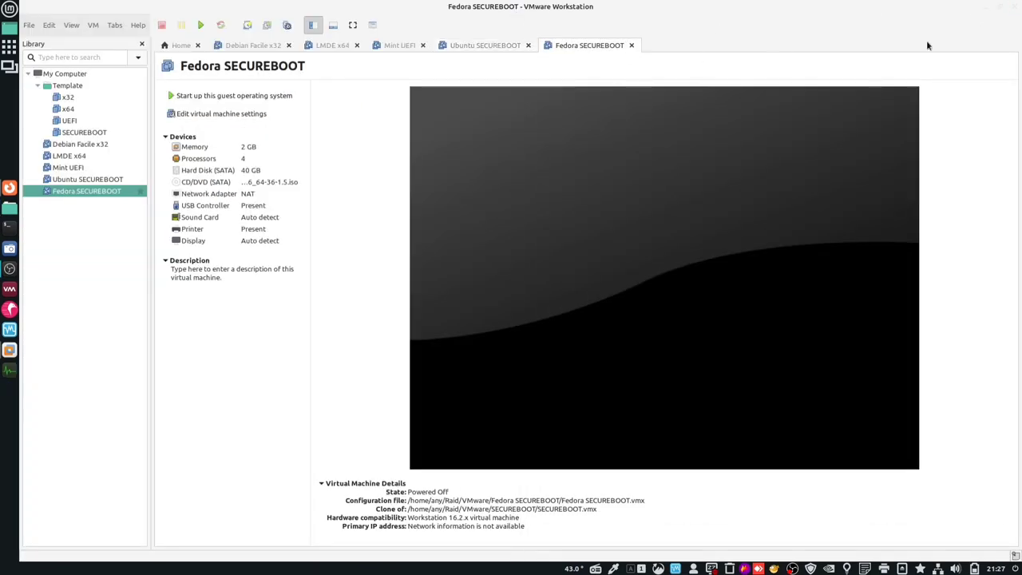
{"action": "left_click", "coordinate": [1014, 9]}
{"action": "left_click", "coordinate": [1013, 8]}
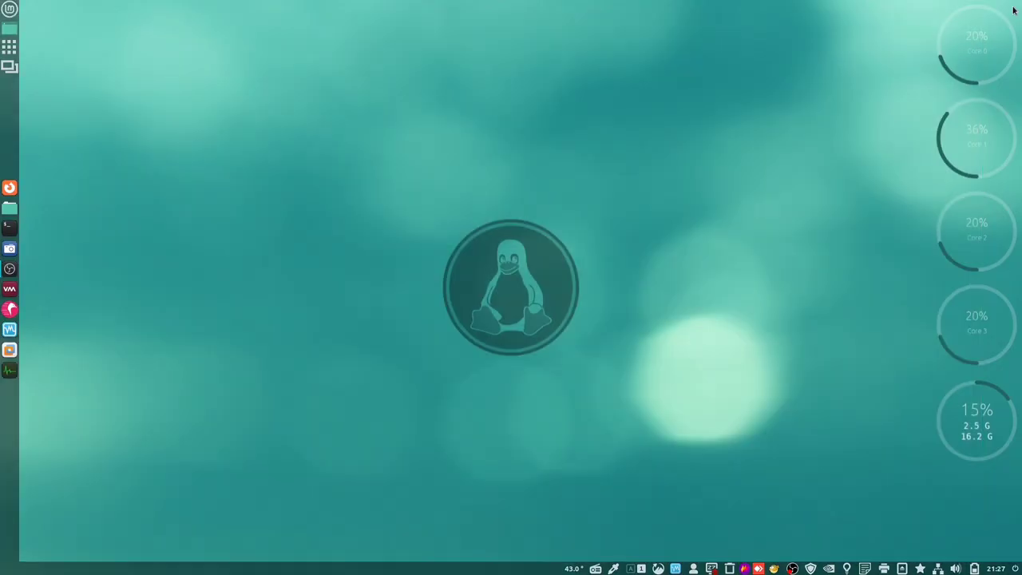